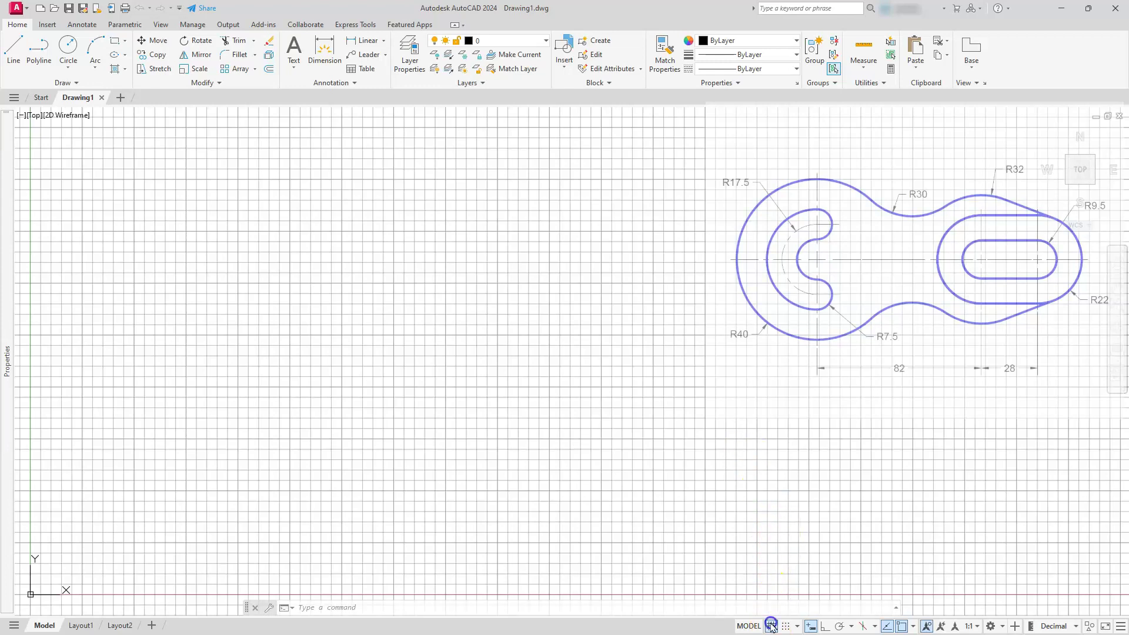
# Turn off the grid, add Dynamic Input to the status bar and switch it on
pyautogui.click(771, 626)
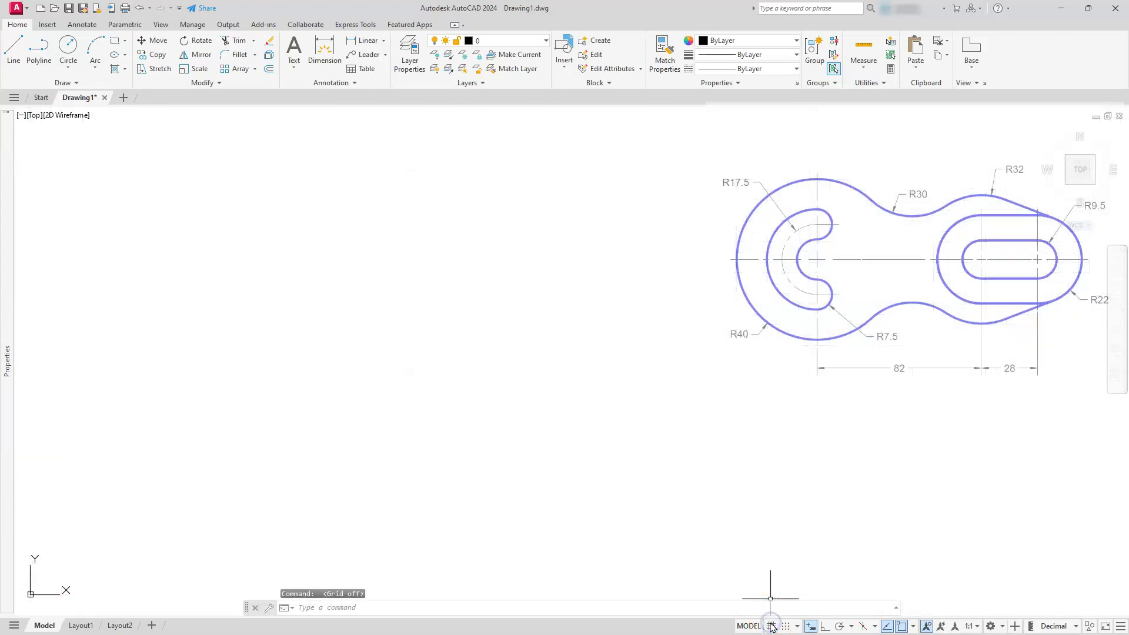
pyautogui.click(813, 625)
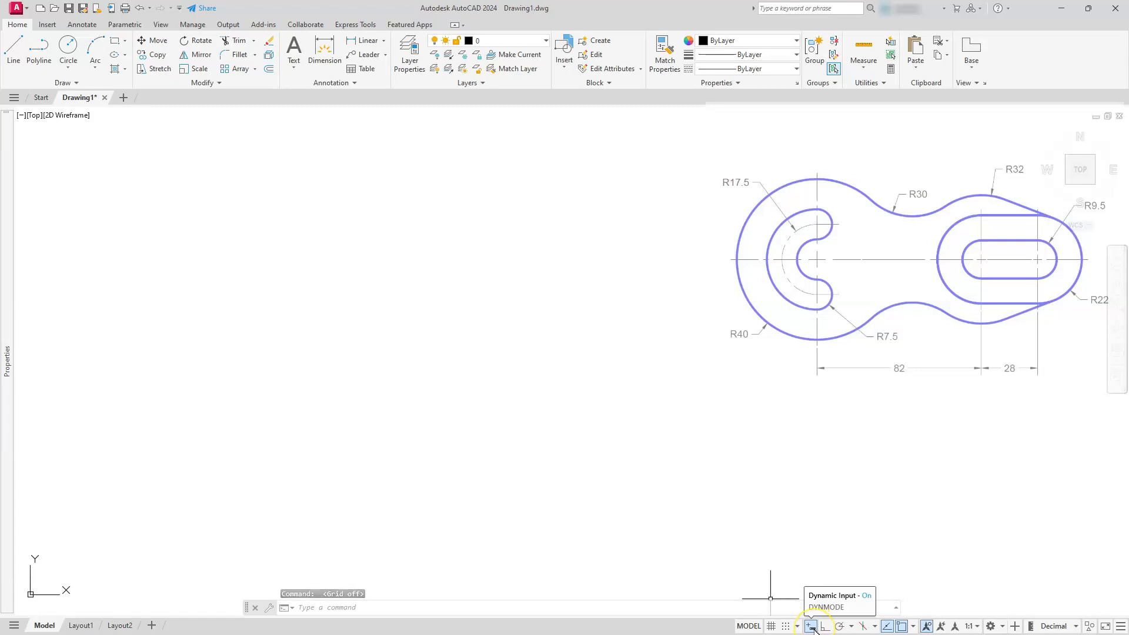
pyautogui.click(1119, 626)
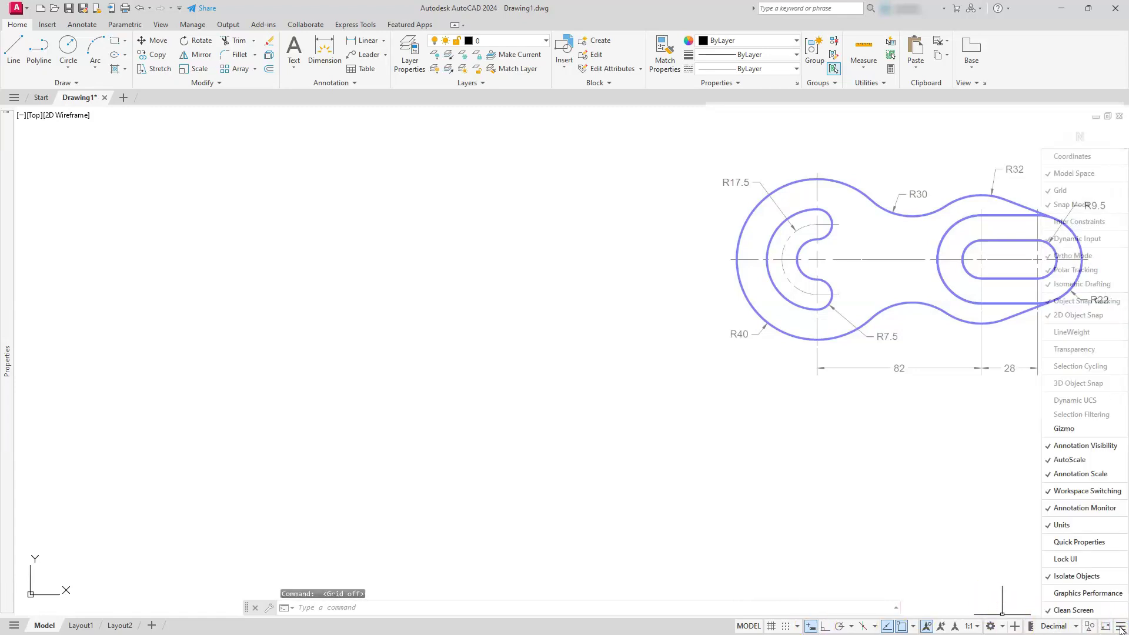
pyautogui.click(1094, 581)
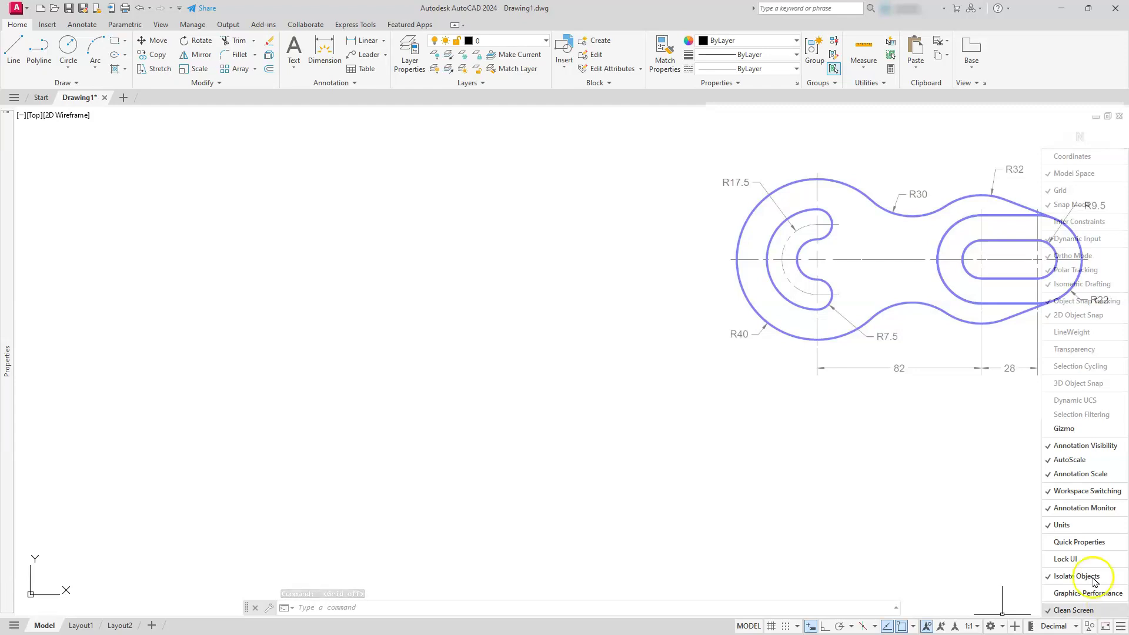
pyautogui.click(1063, 241)
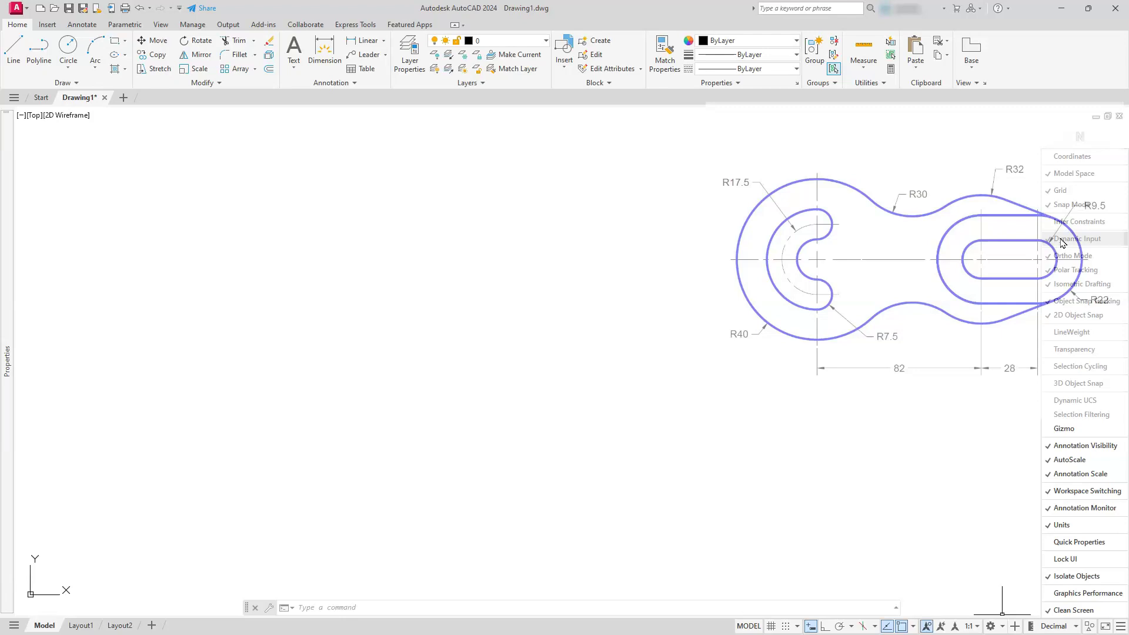
# Enable Ortho mode and review the active object snap modes
pyautogui.click(825, 627)
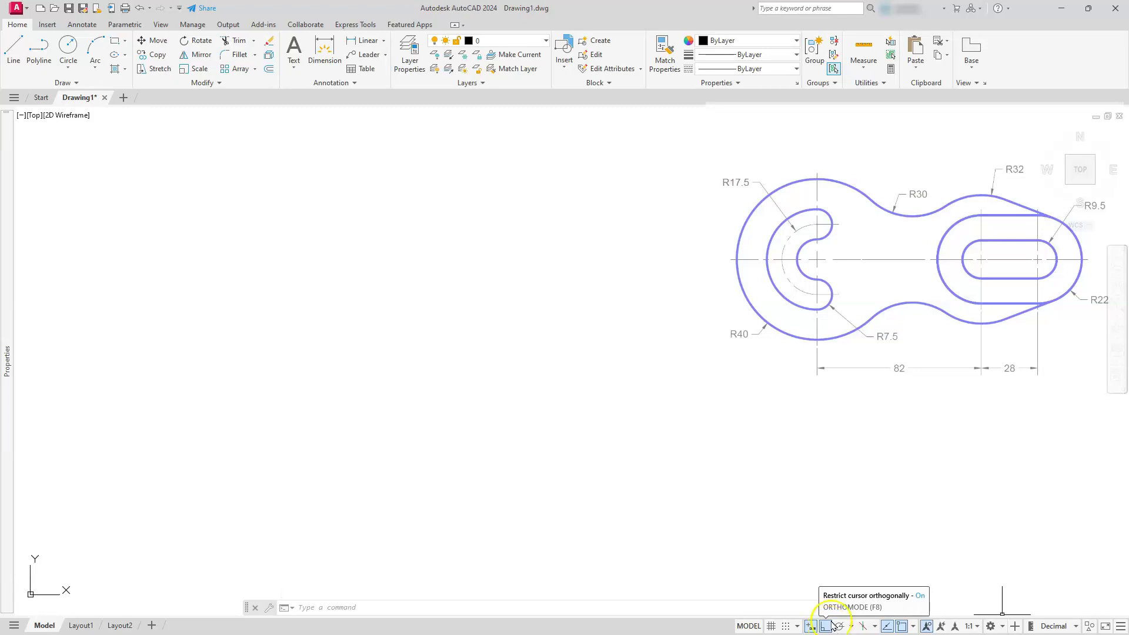
pyautogui.click(913, 626)
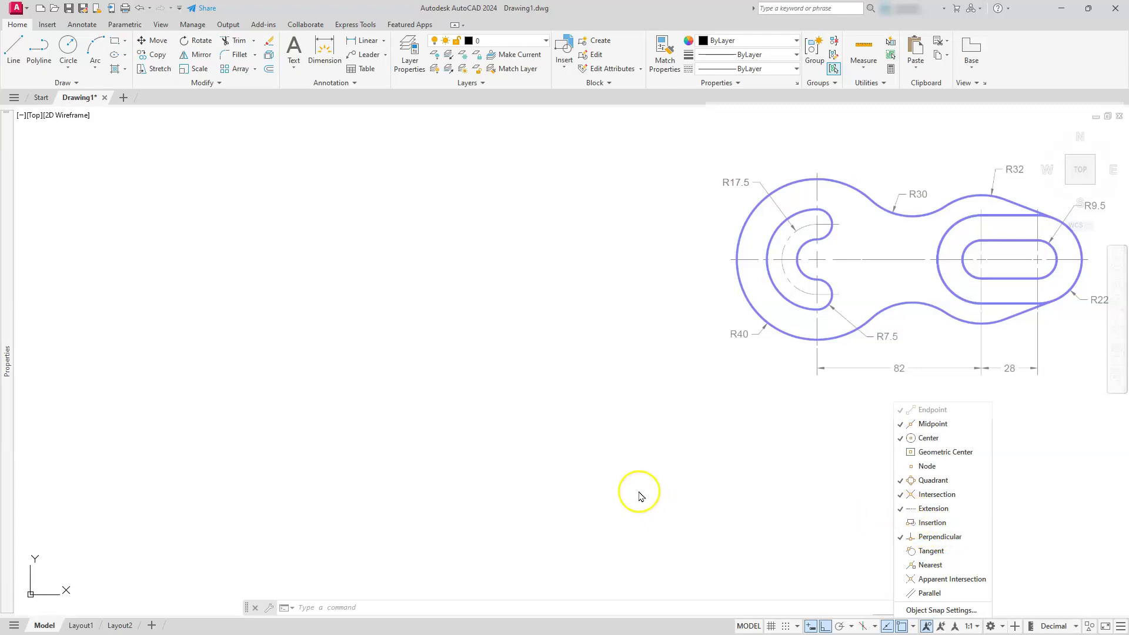
pyautogui.click(640, 496)
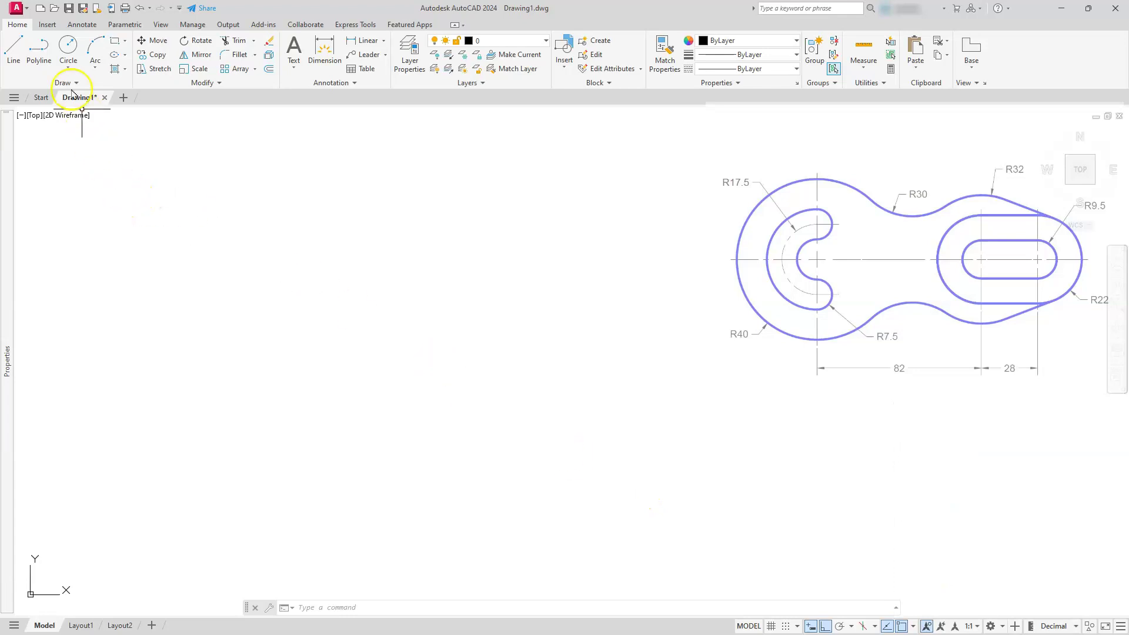
# Draw a Center-Radius circle of radius 40 and zoom extents to fit it
pyautogui.click(68, 67)
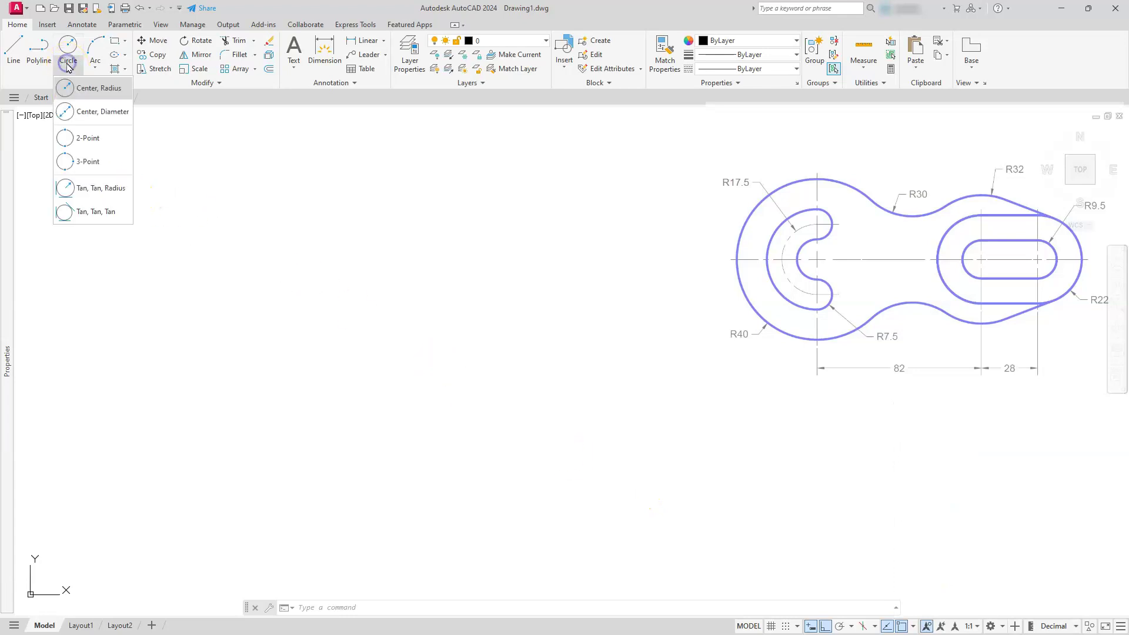
pyautogui.click(85, 94)
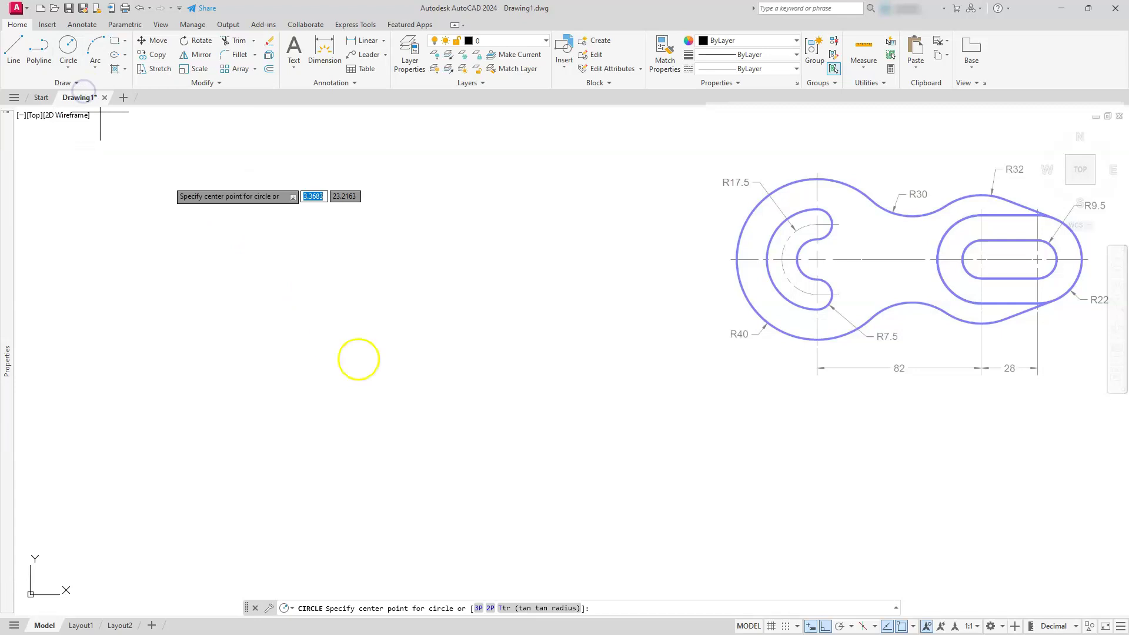
pyautogui.click(392, 369)
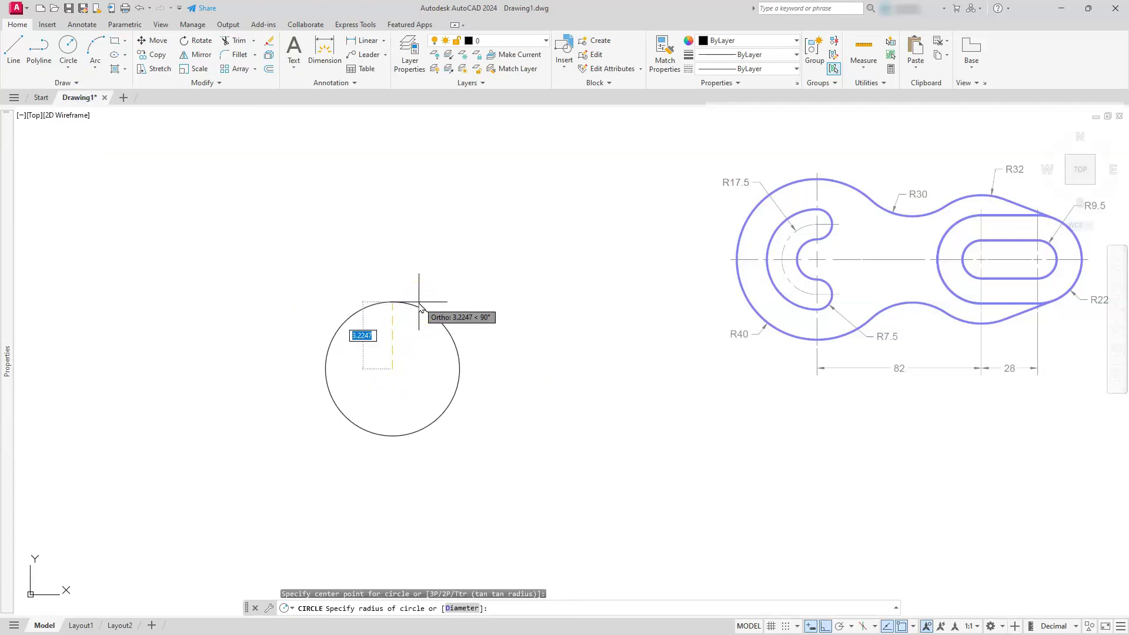
pyautogui.write('40')
pyautogui.press('Return')
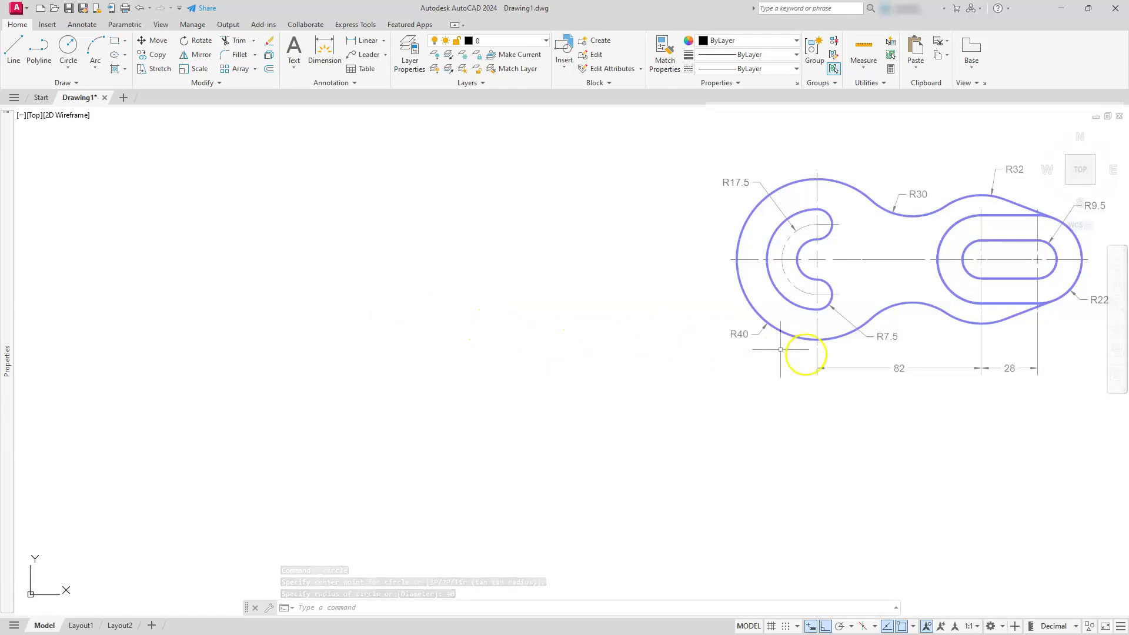
pyautogui.click(1114, 306)
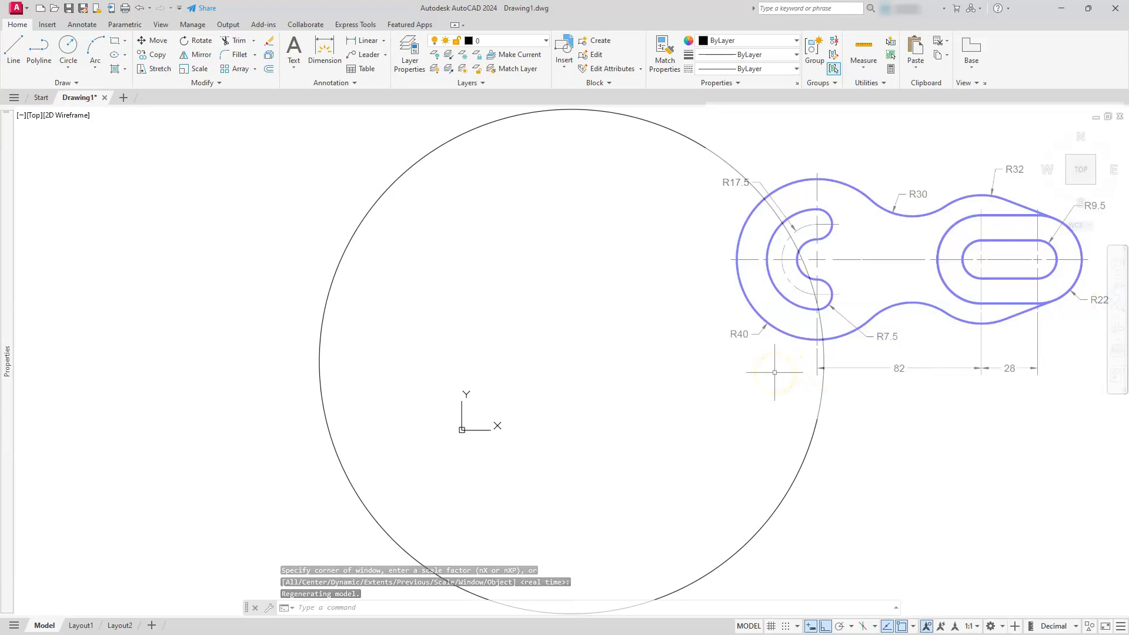
# Draw a radius-17.5 circle centred on the R40 circle's centre
pyautogui.click(69, 47)
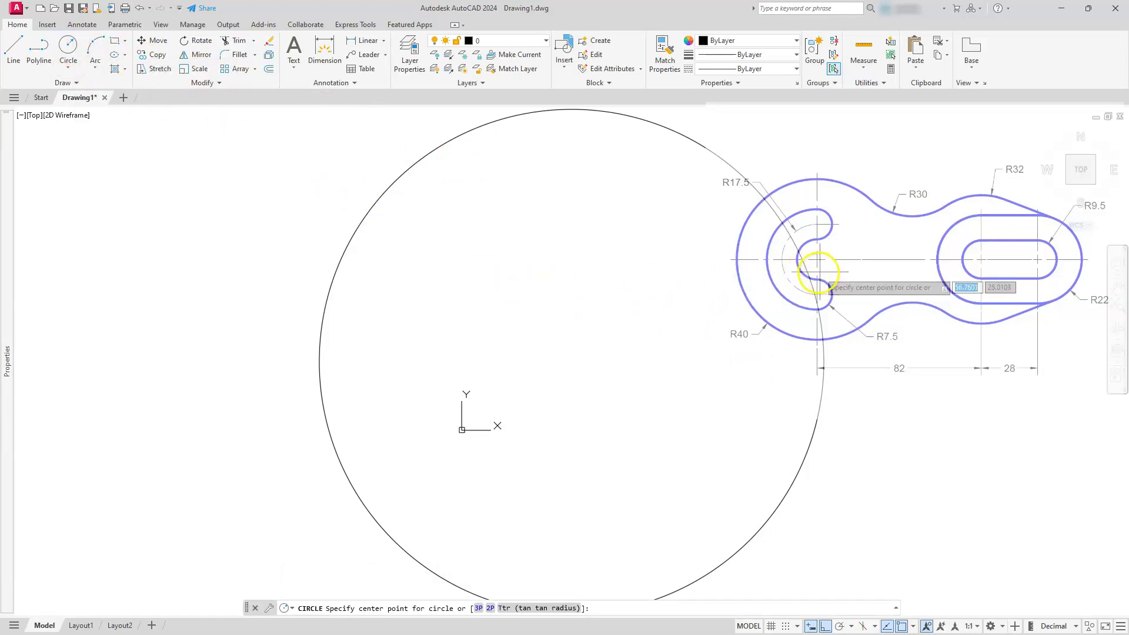
pyautogui.click(572, 360)
pyautogui.write('17.5')
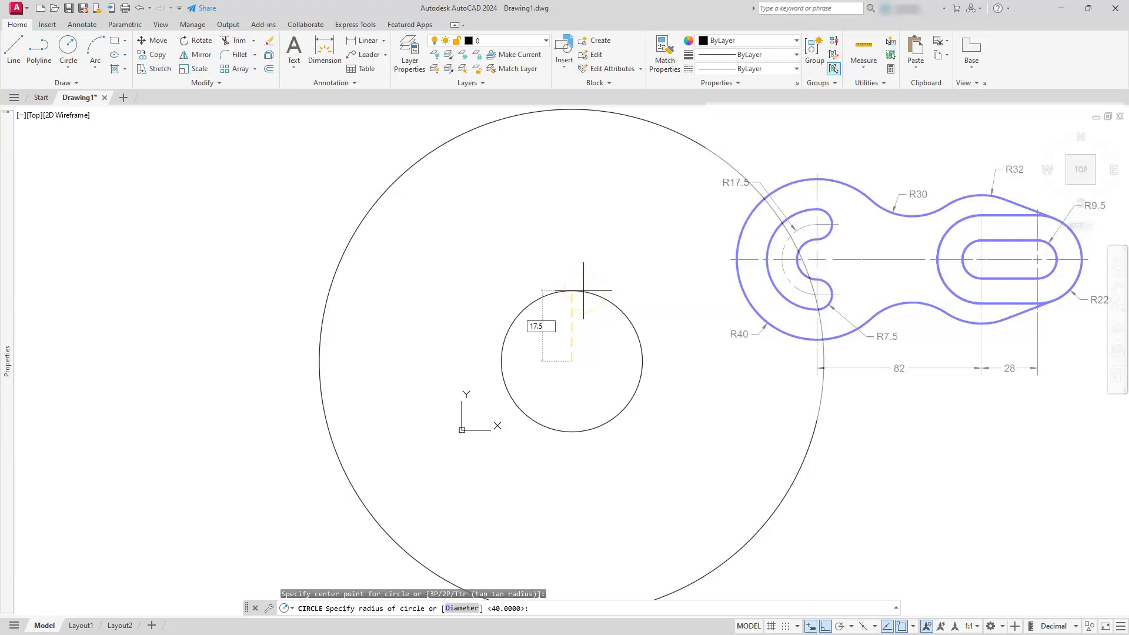
pyautogui.press('Return')
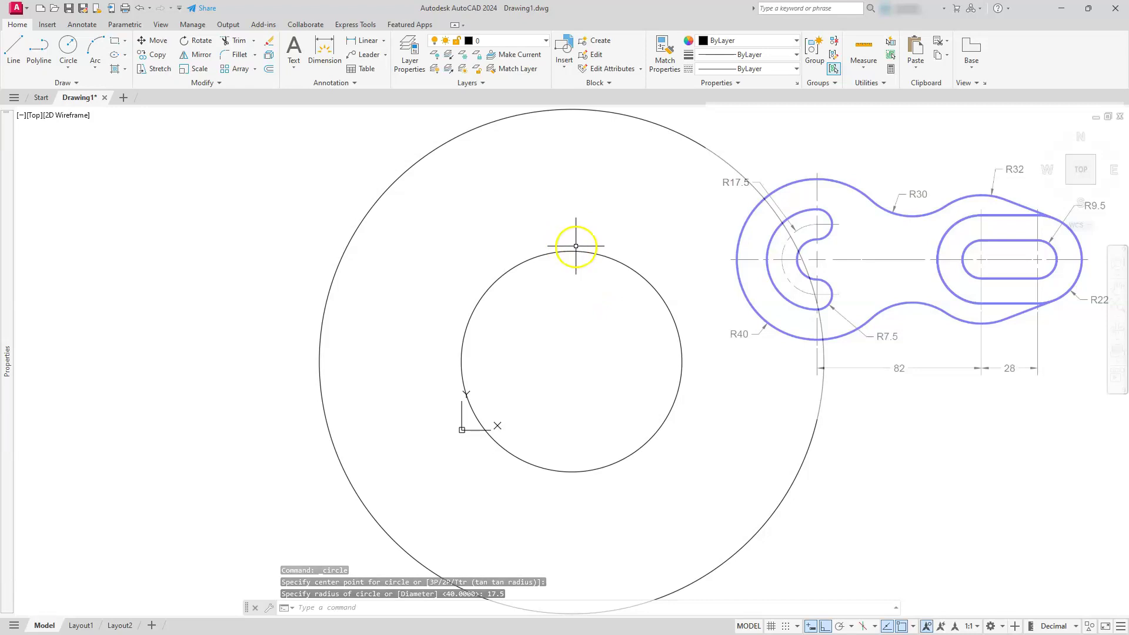
# Draw radius-7.5 circles centred on the top and bottom quadrants of the R17.5 circle
pyautogui.click(68, 46)
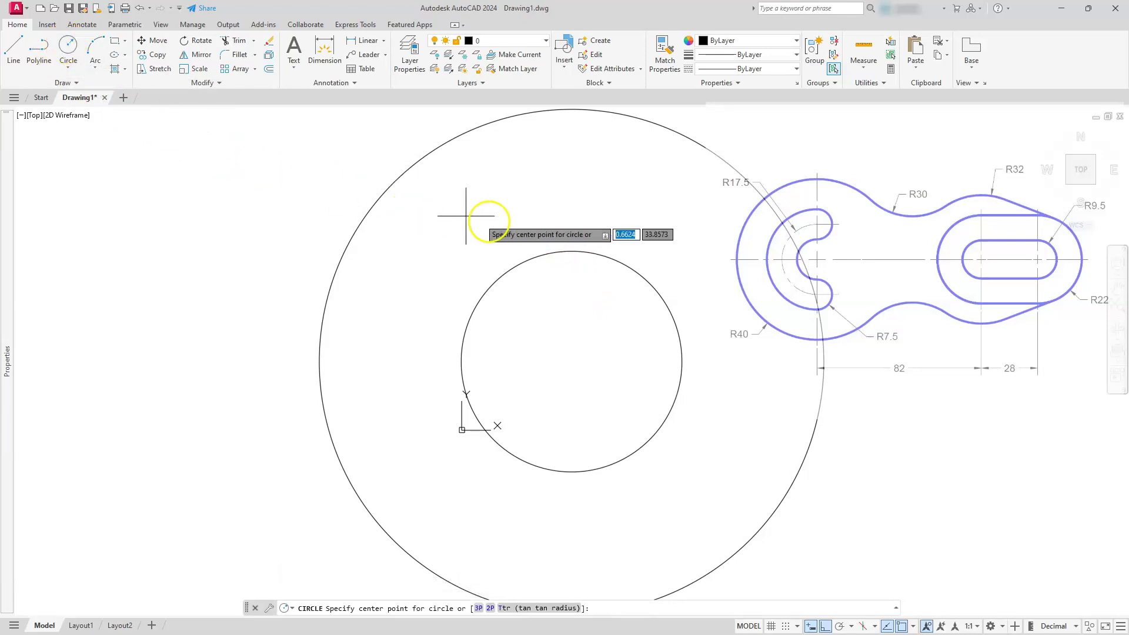
pyautogui.click(575, 250)
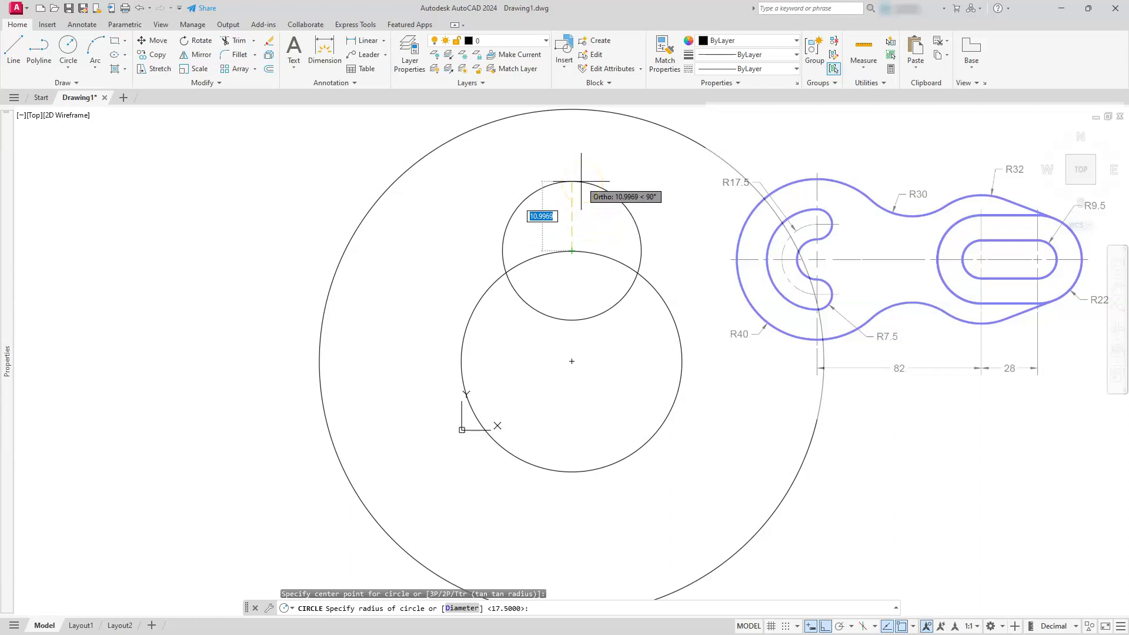
pyautogui.write('7.5')
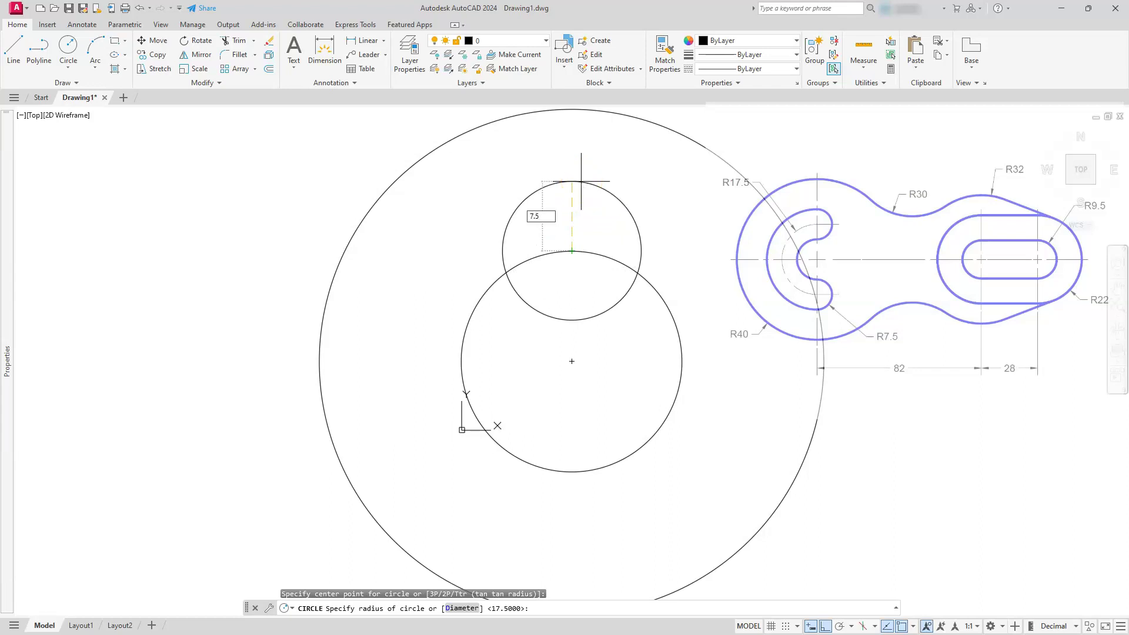
pyautogui.press('Return')
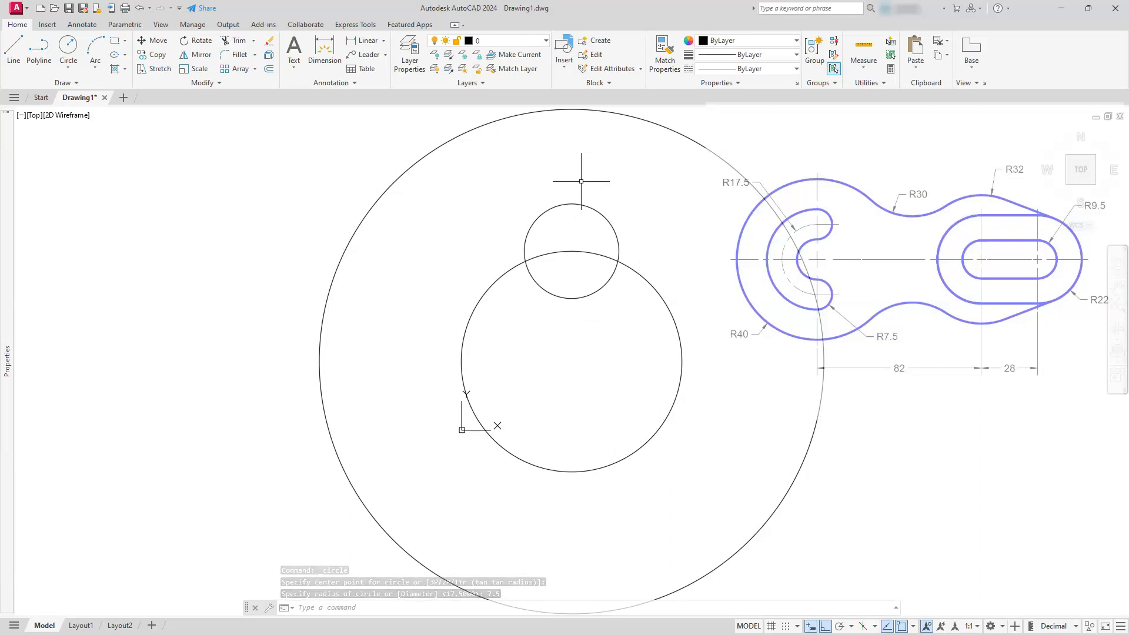
pyautogui.press('space')
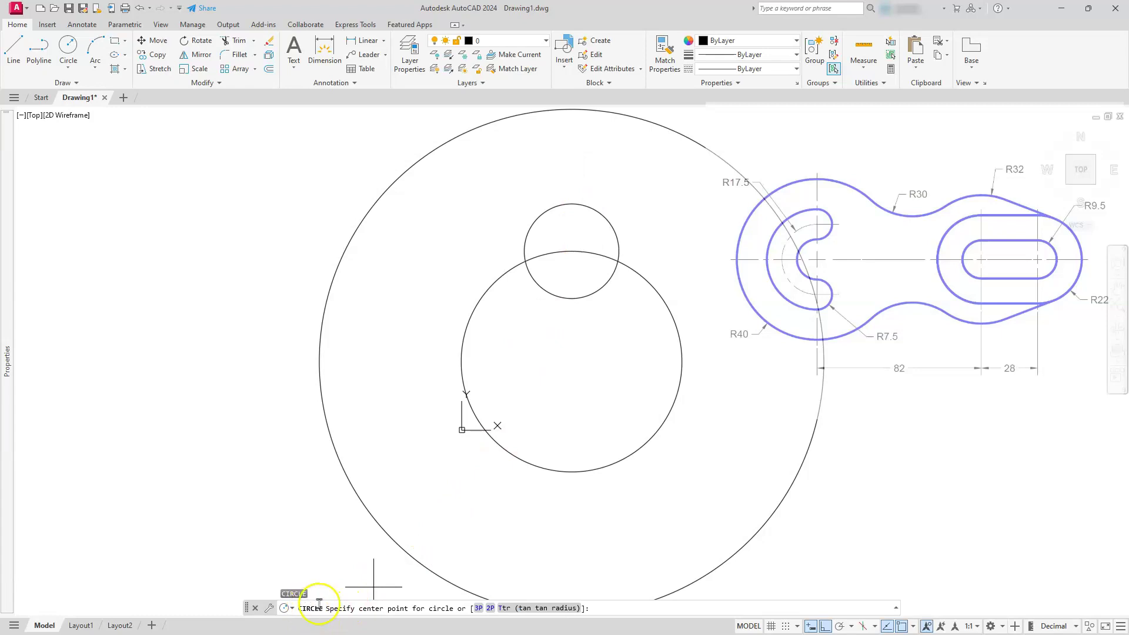
pyautogui.click(573, 470)
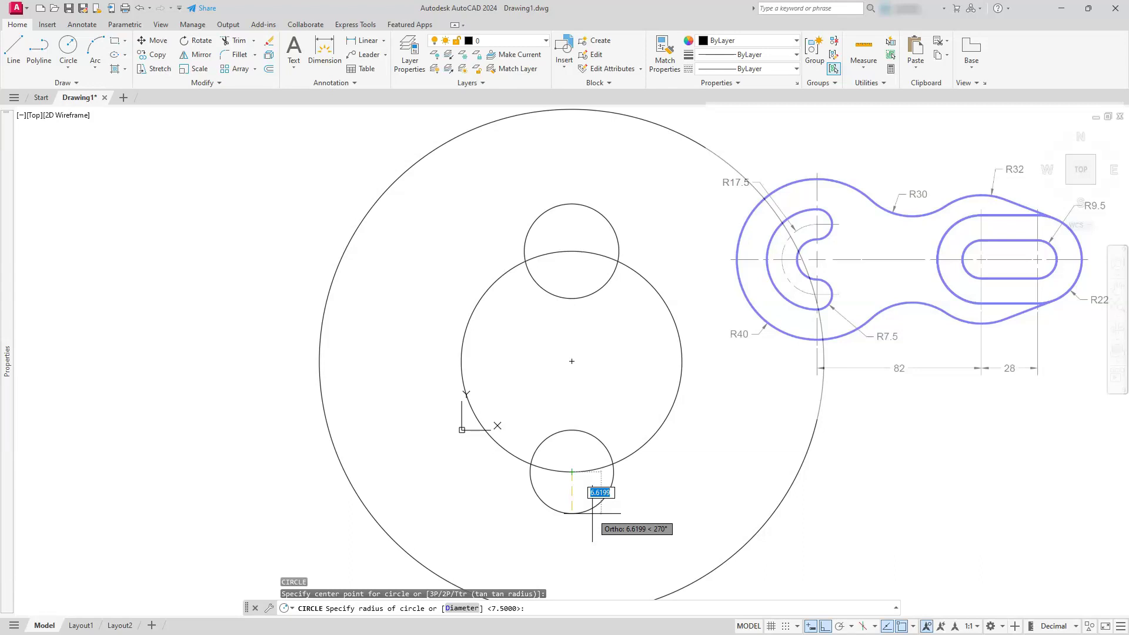
pyautogui.press('Return')
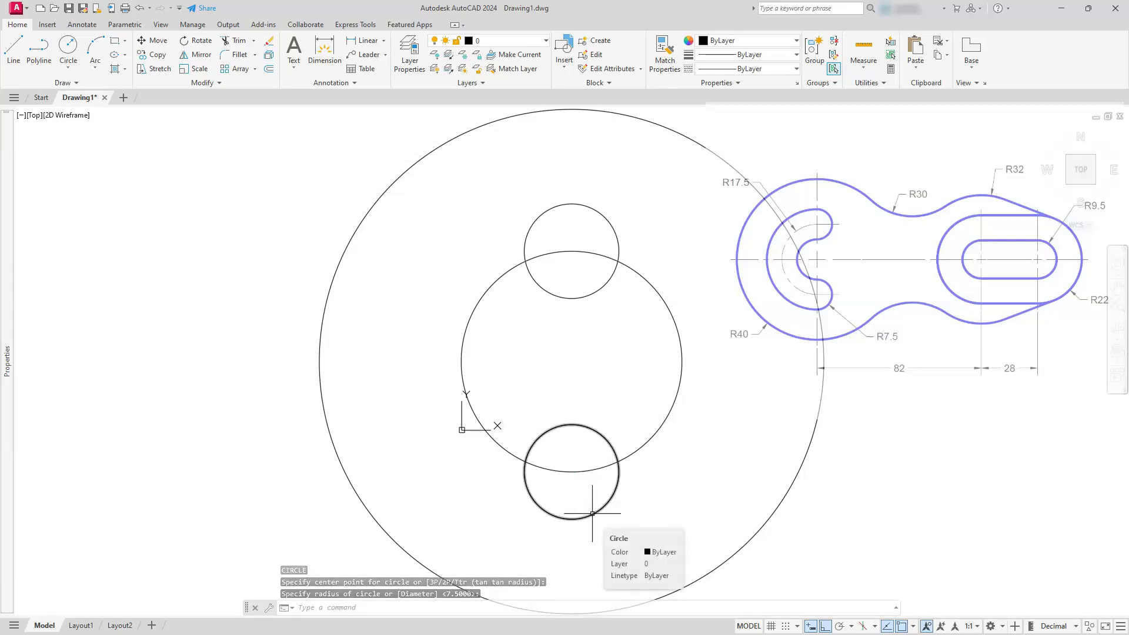
pyautogui.click(581, 474)
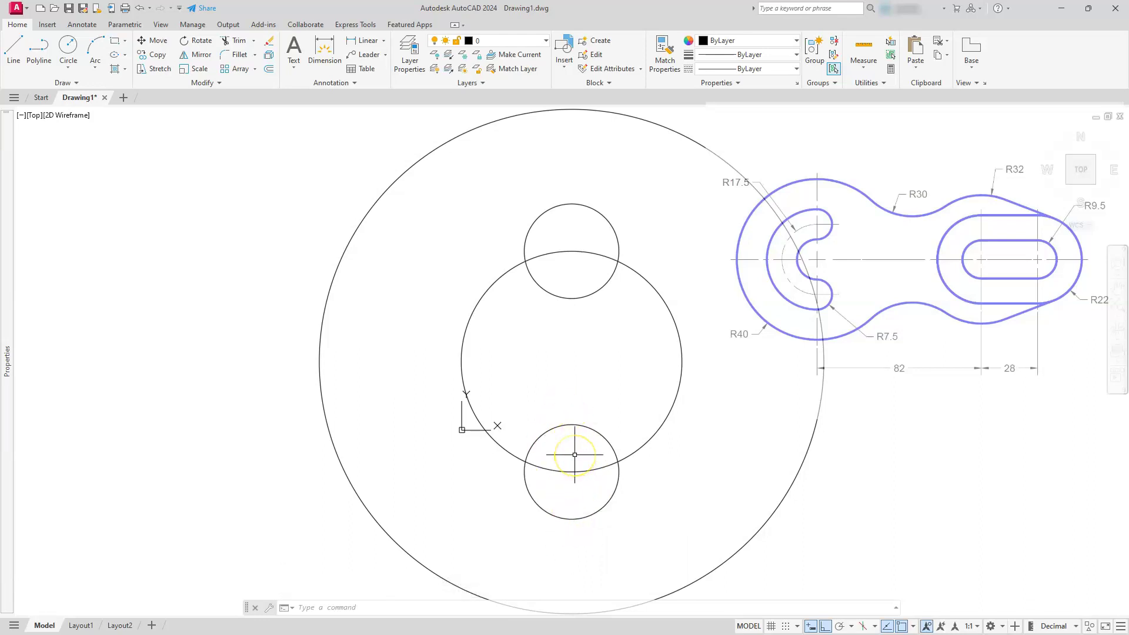
# Offset the R17.5 circle 7.5 units outward and 7.5 units inward
pyautogui.click(268, 70)
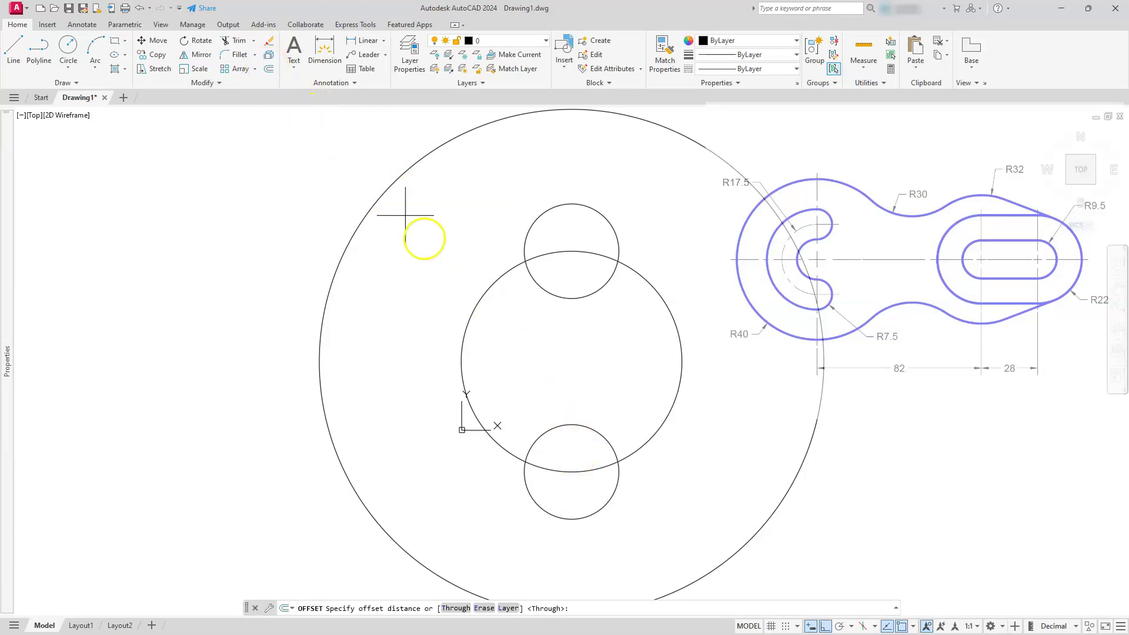
pyautogui.click(414, 600)
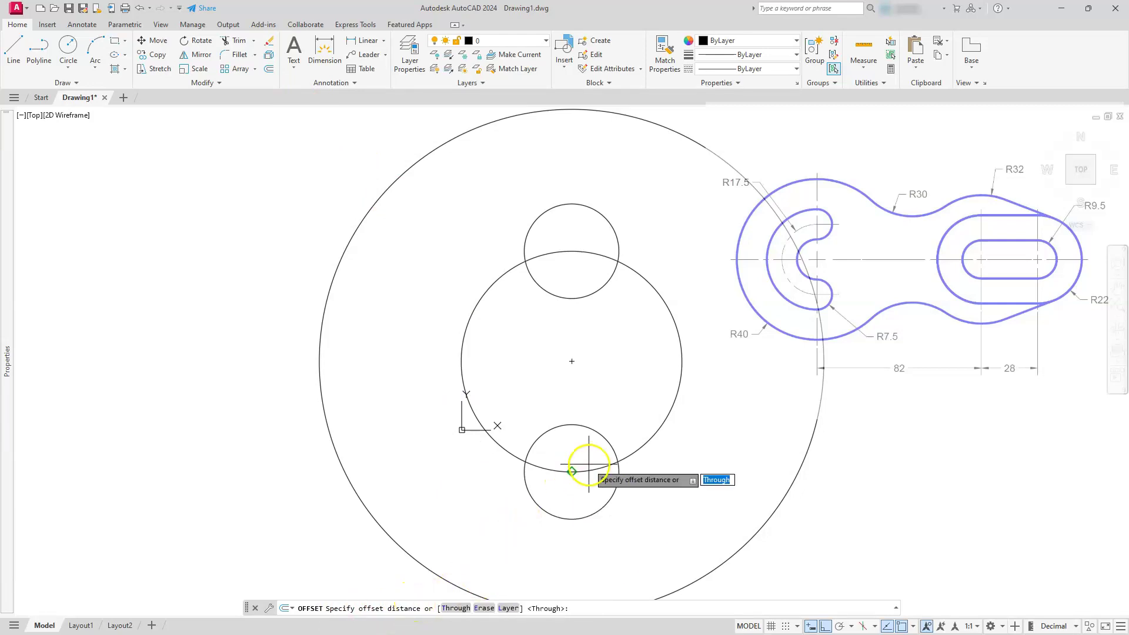
pyautogui.click(571, 471)
pyautogui.click(572, 424)
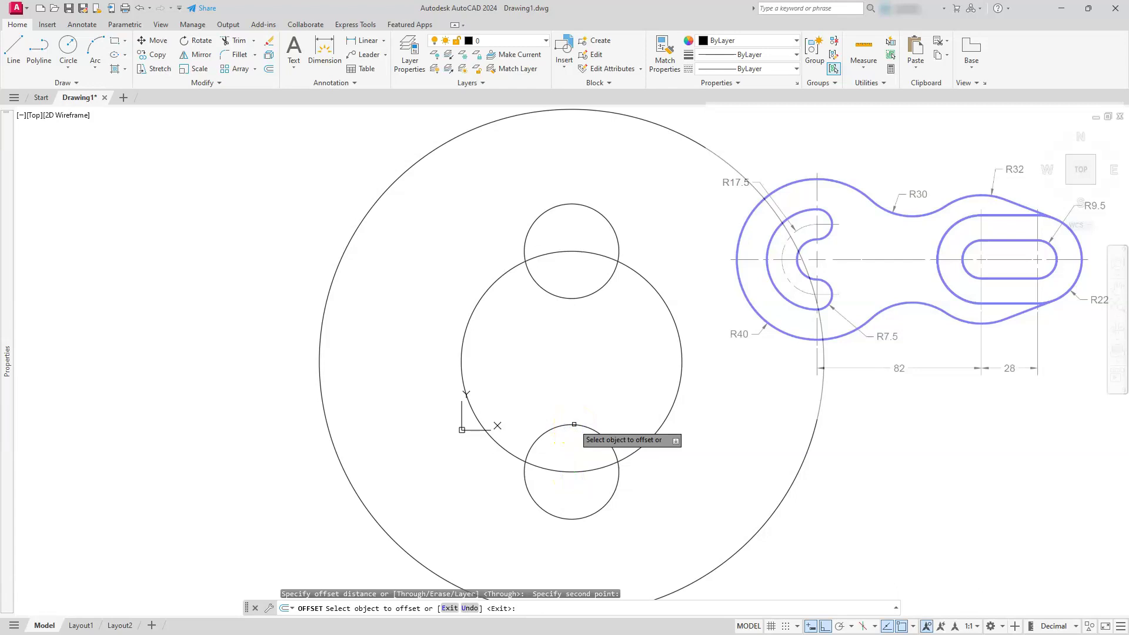
pyautogui.click(637, 449)
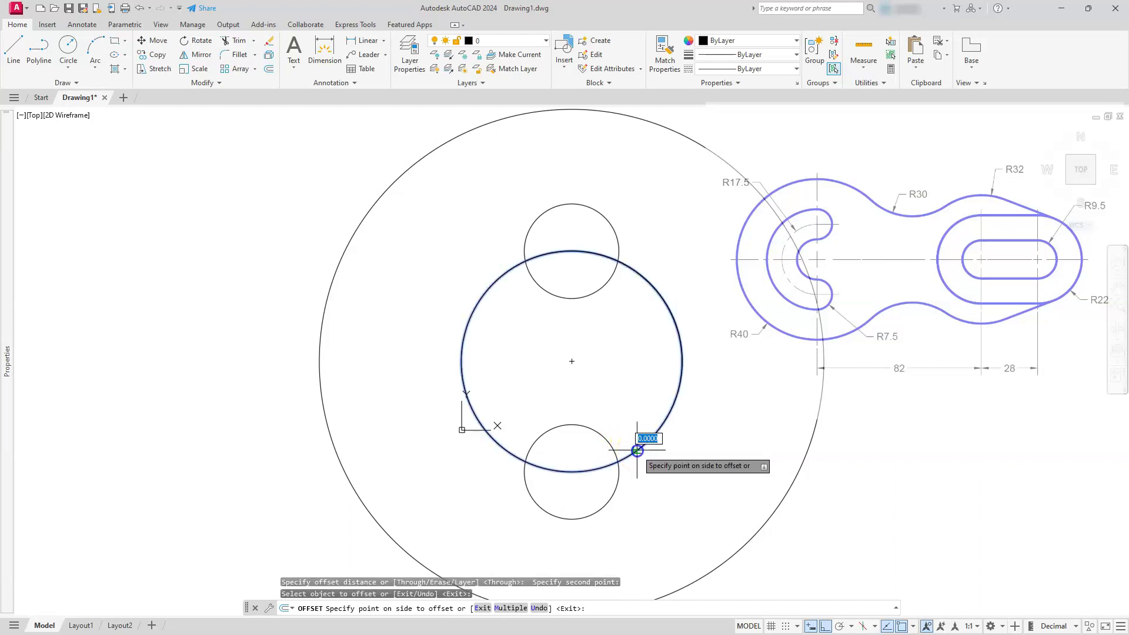
pyautogui.click(660, 531)
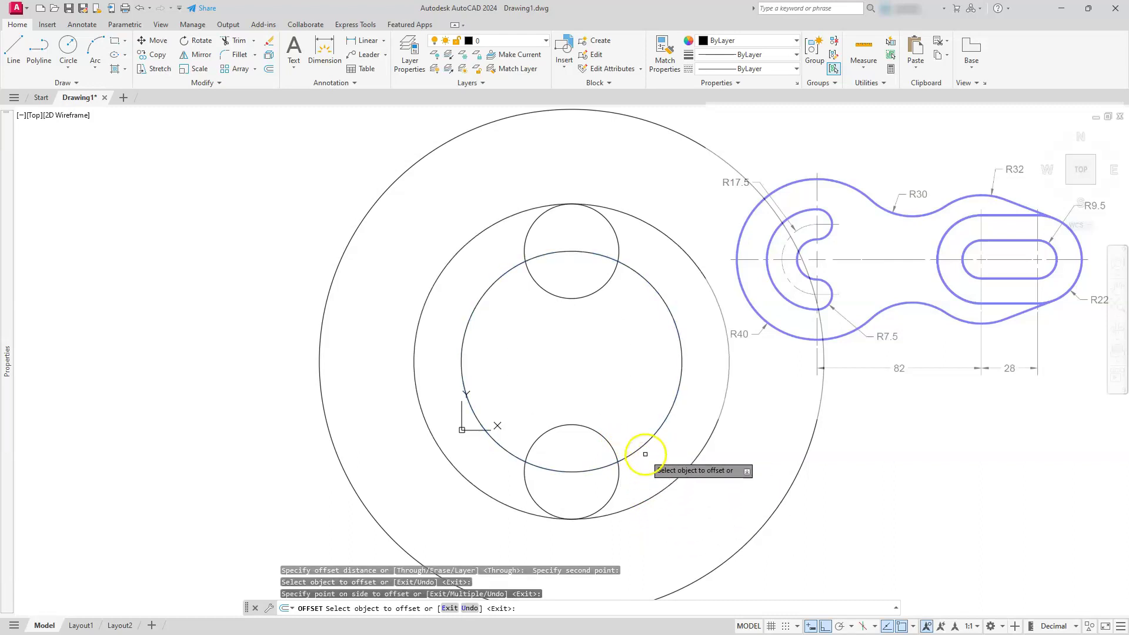
pyautogui.click(642, 446)
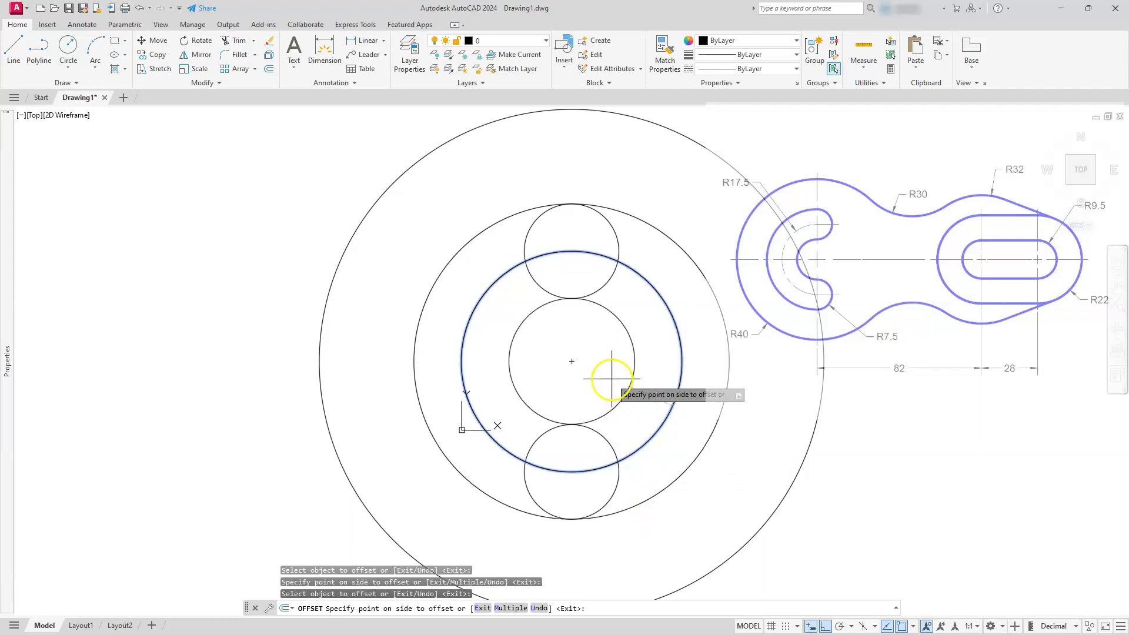
pyautogui.click(612, 375)
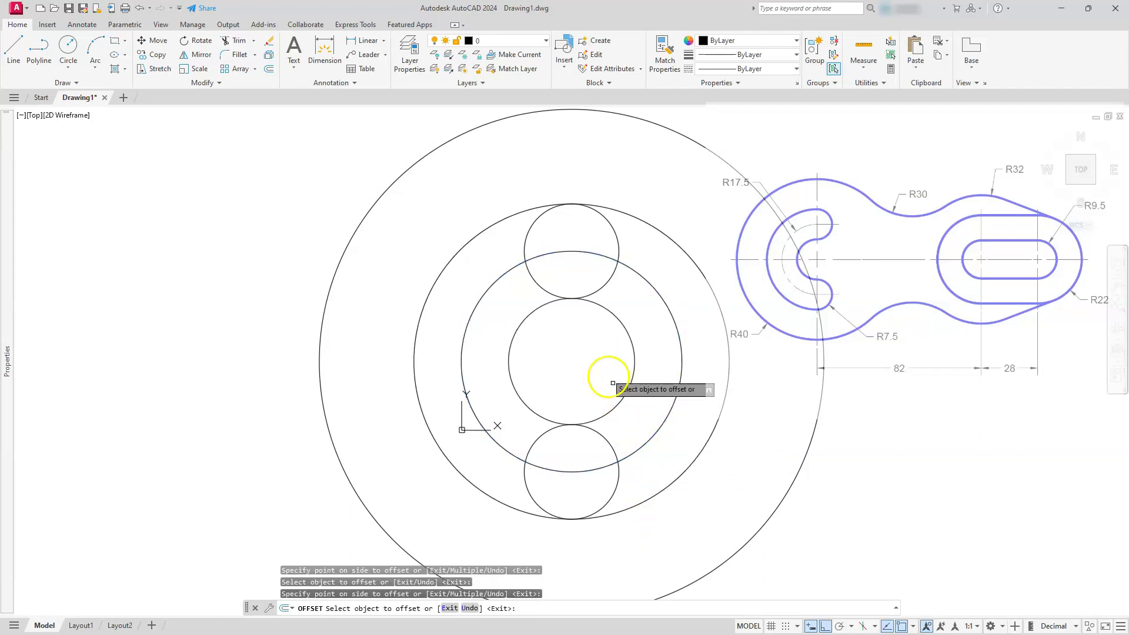
# Trim the right arcs of the inner and outer circles and the small circles' inner arcs
pyautogui.click(232, 43)
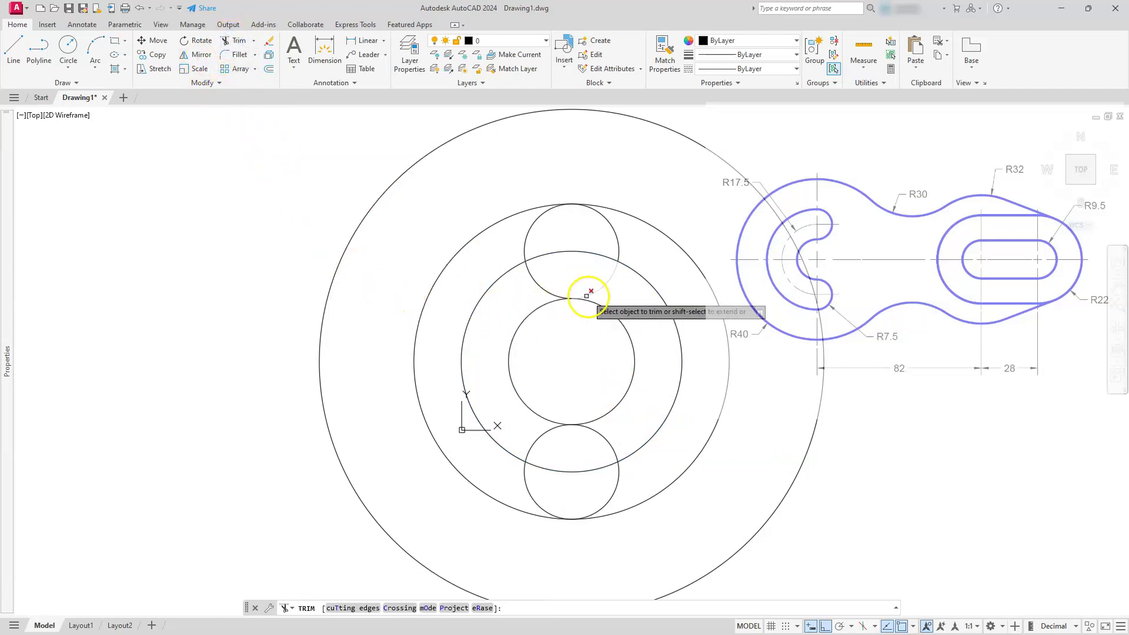
pyautogui.click(605, 311)
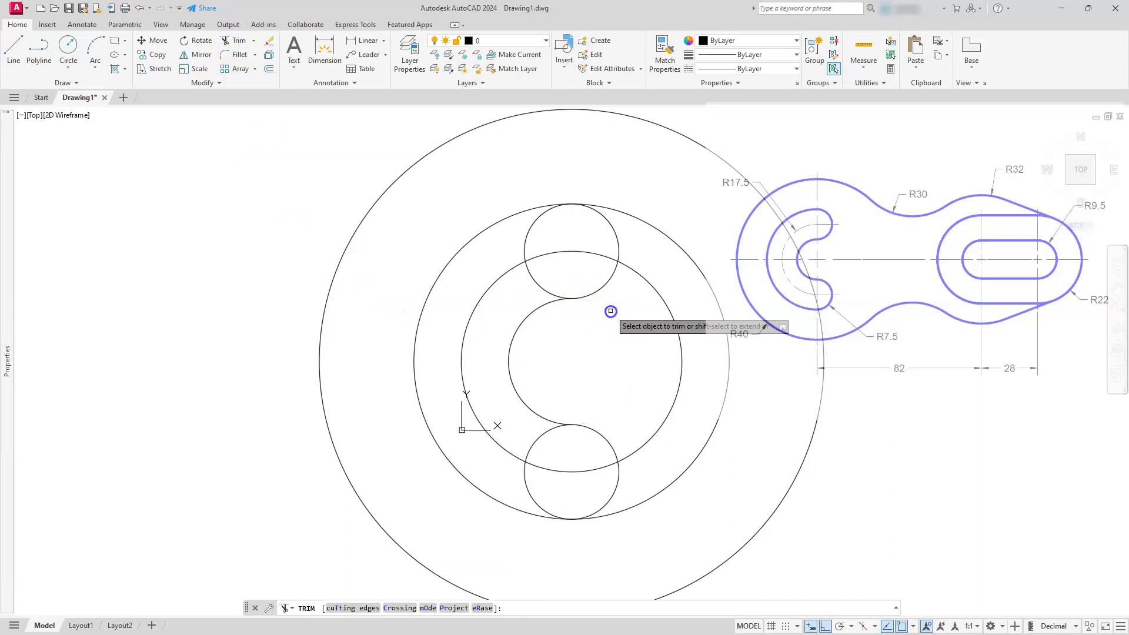
pyautogui.click(650, 228)
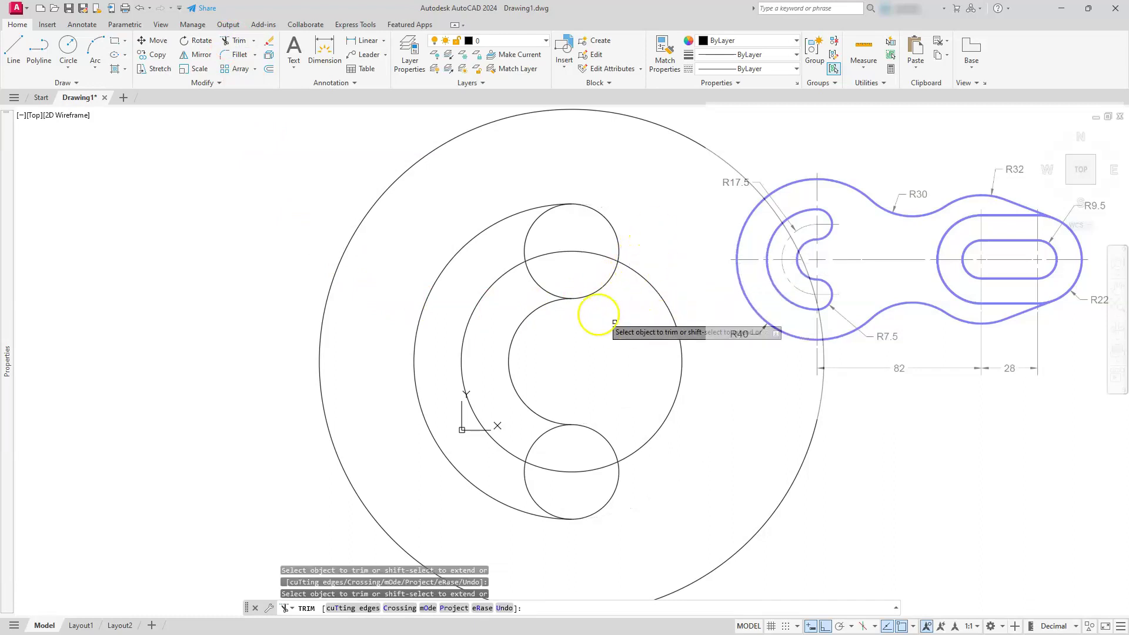
pyautogui.click(523, 246)
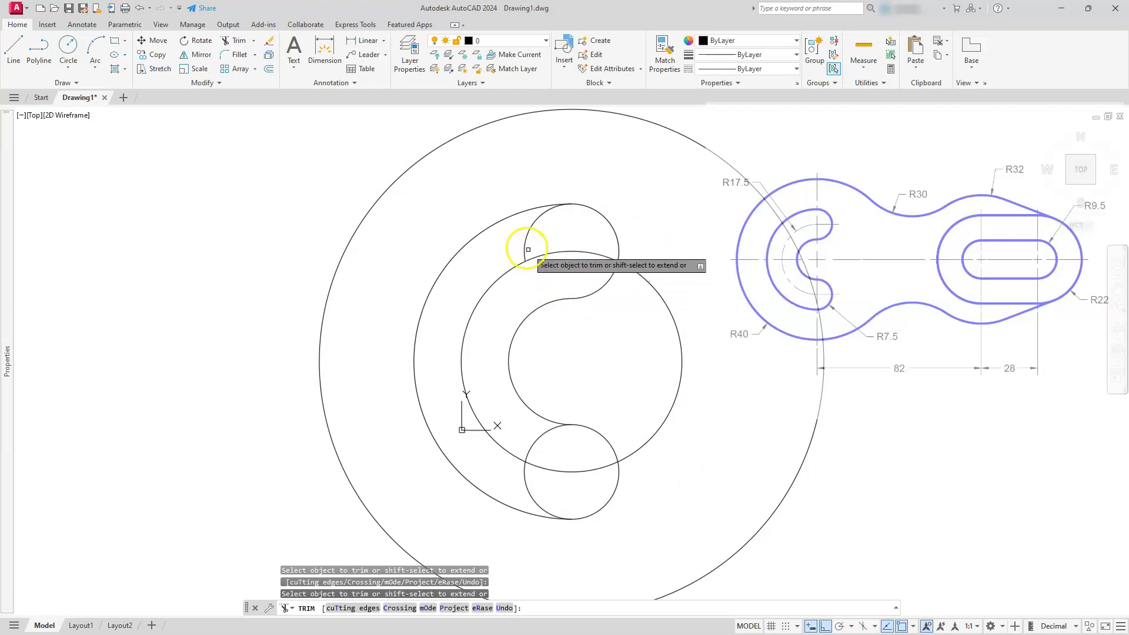
pyautogui.click(537, 440)
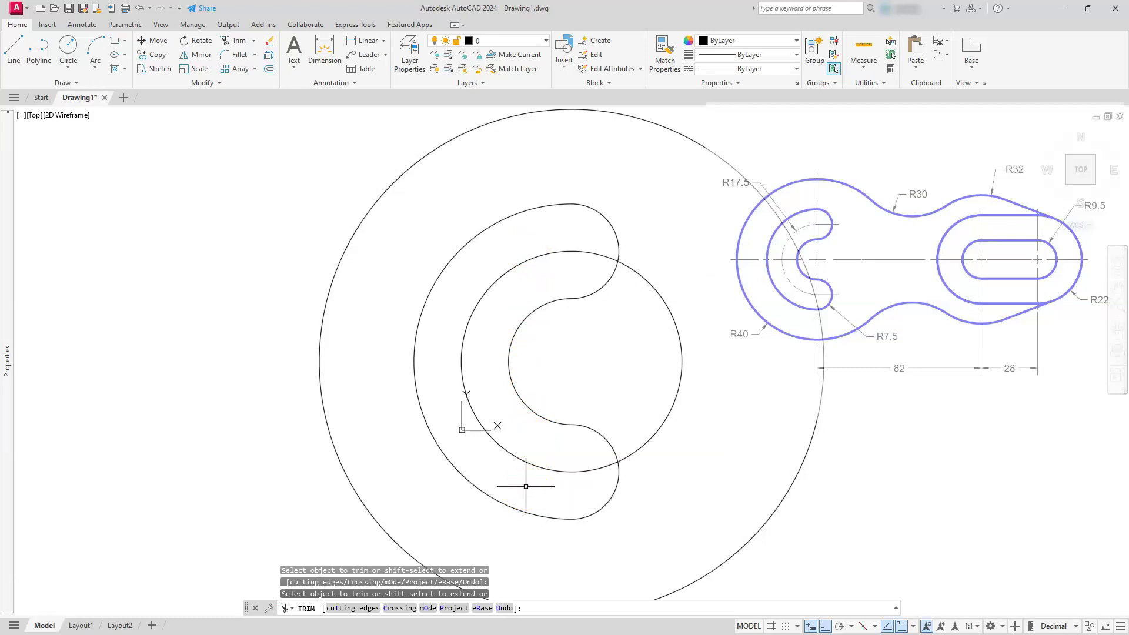
pyautogui.press('Escape')
# Delete the leftover R17.5 construction circle and pan the head to the left
pyautogui.click(668, 311)
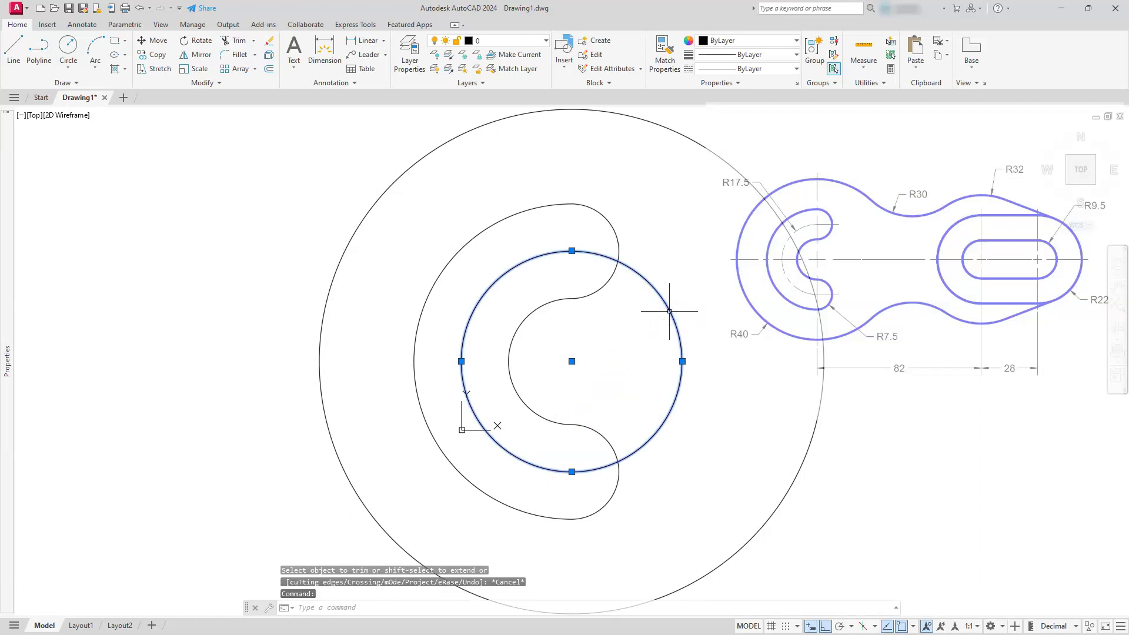
pyautogui.press('Delete')
pyautogui.scroll(-4, 669, 312)
pyautogui.moveTo(669, 312)
pyautogui.mouseDown(button='middle')
pyautogui.moveTo(661, 330)
pyautogui.moveTo(439, 351)
pyautogui.mouseUp(button='middle')
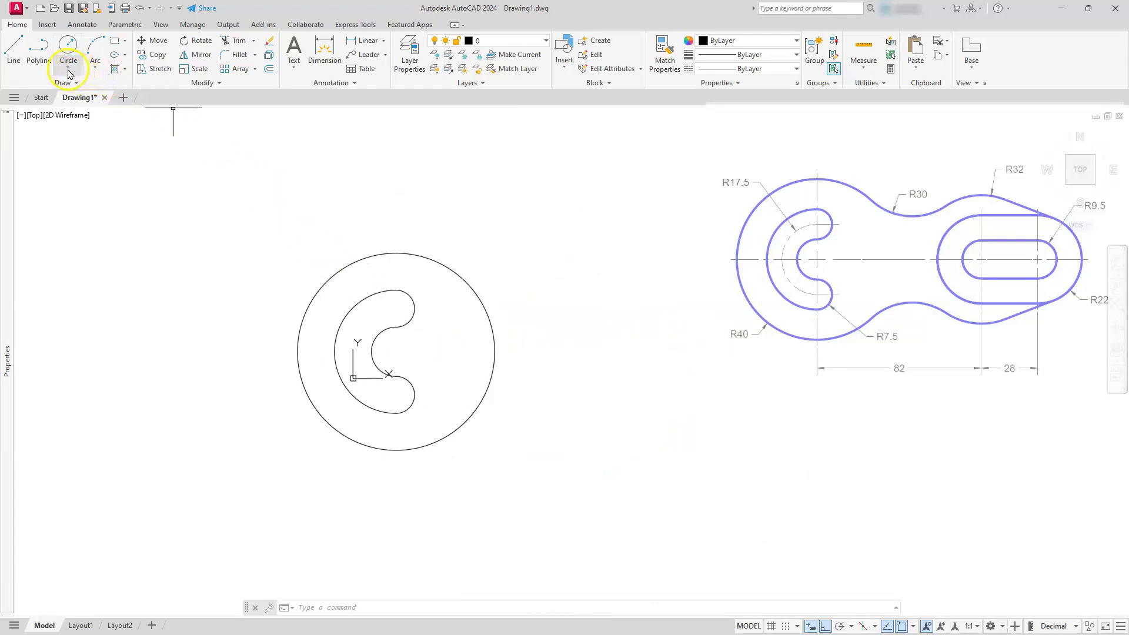
# Draw a radius-32 circle centred 82 units right of the head centre
pyautogui.click(68, 45)
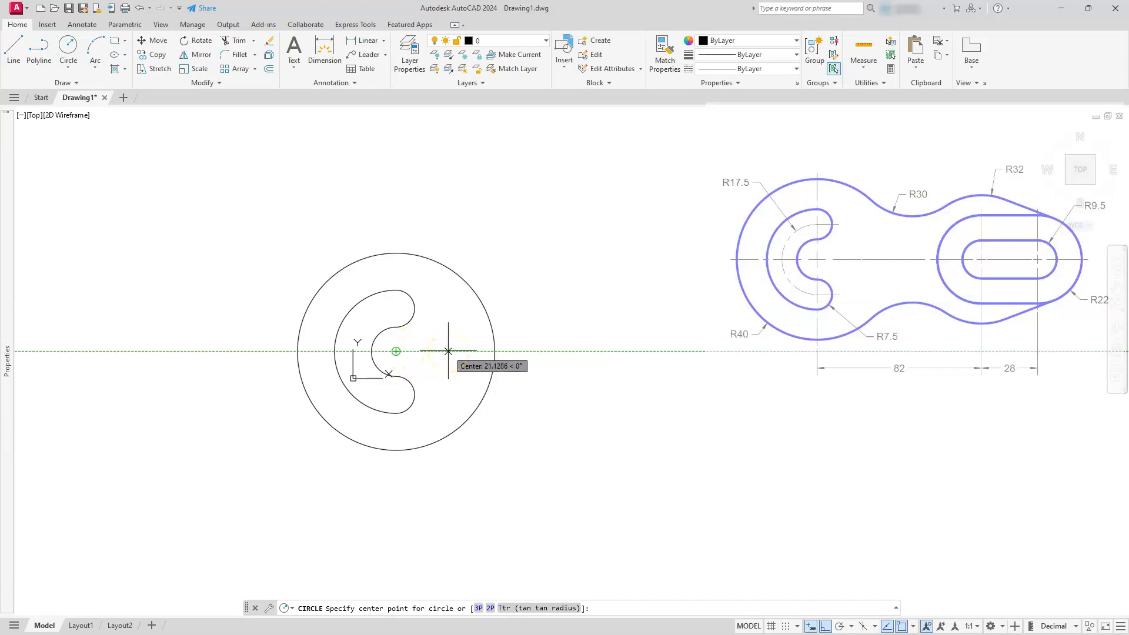
pyautogui.write('82')
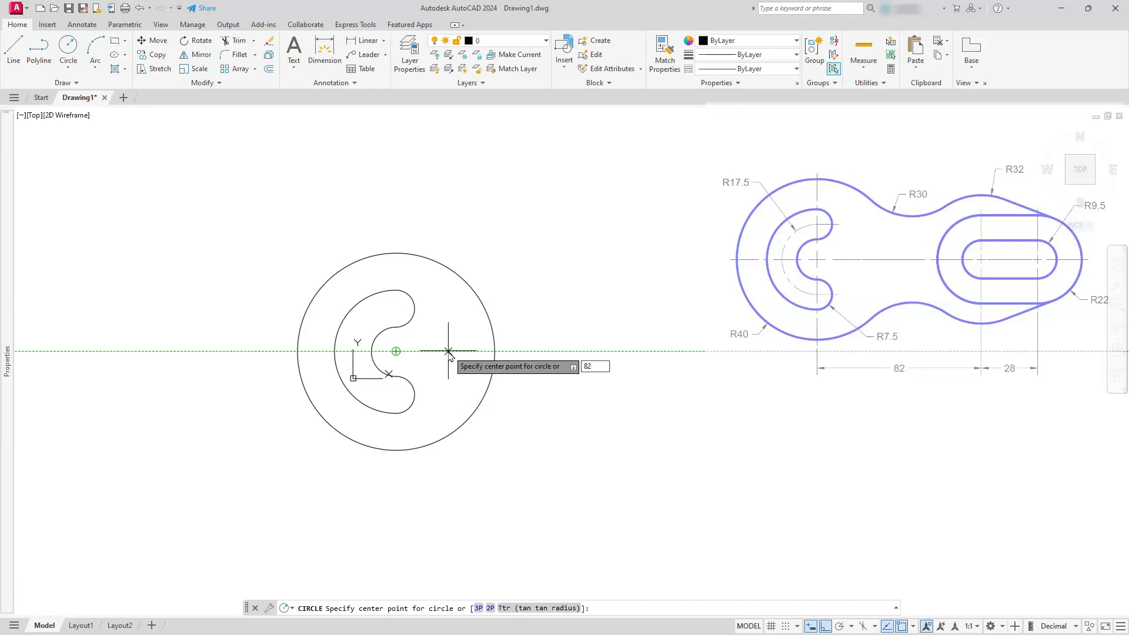
pyautogui.press('Return')
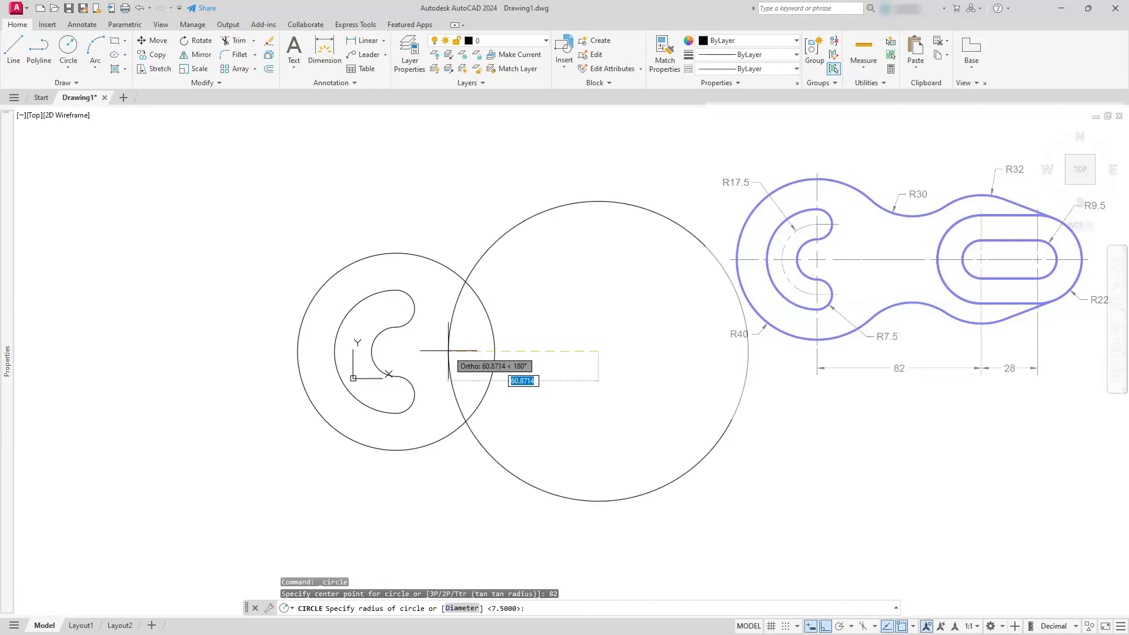
pyautogui.write('32')
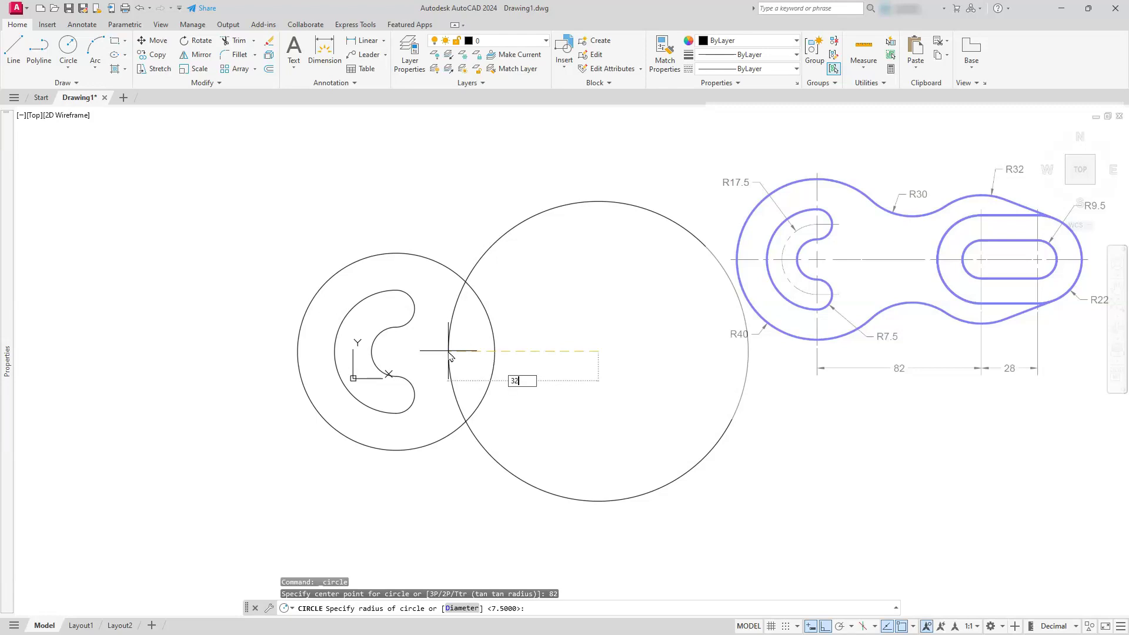
pyautogui.press('Return')
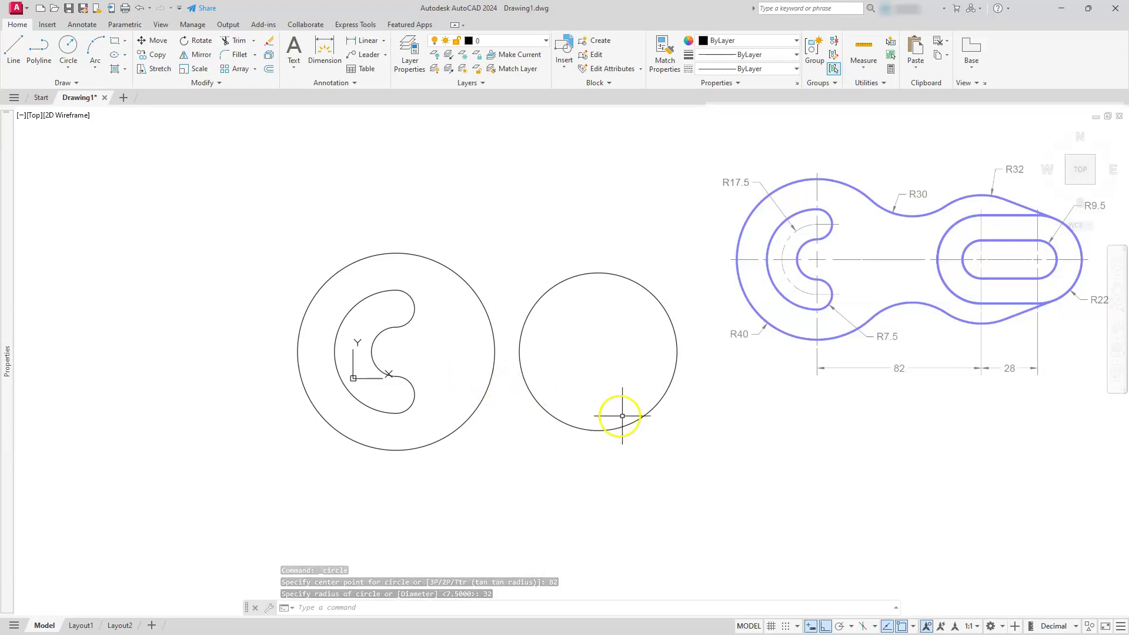
# Draw a radius-9.5 circle at the centre of the R32 circle
pyautogui.click(66, 49)
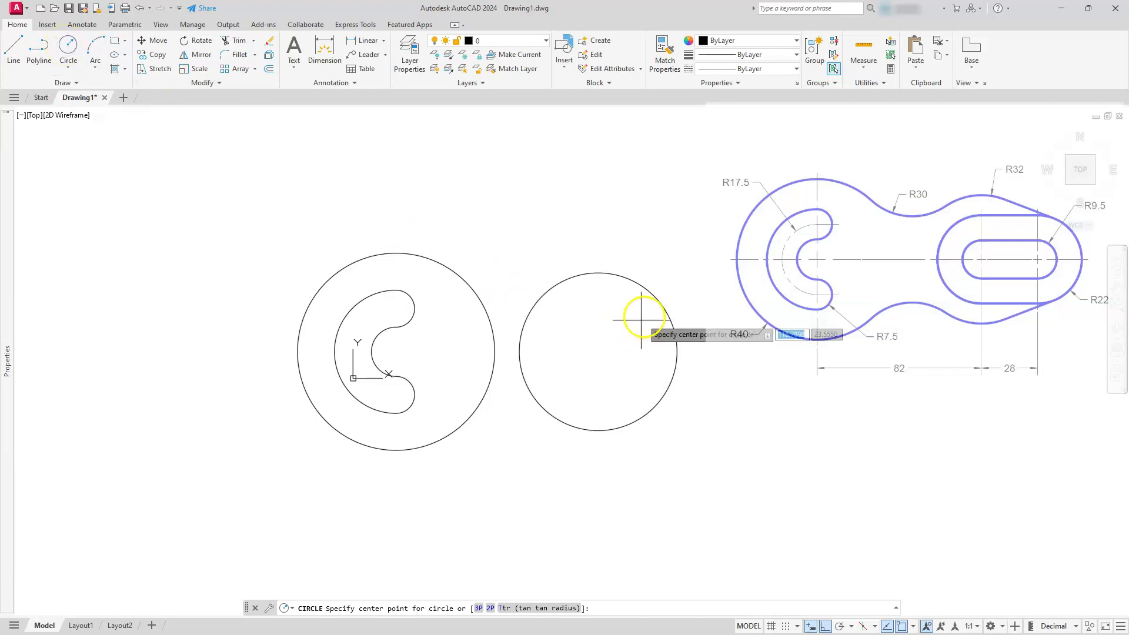
pyautogui.click(598, 352)
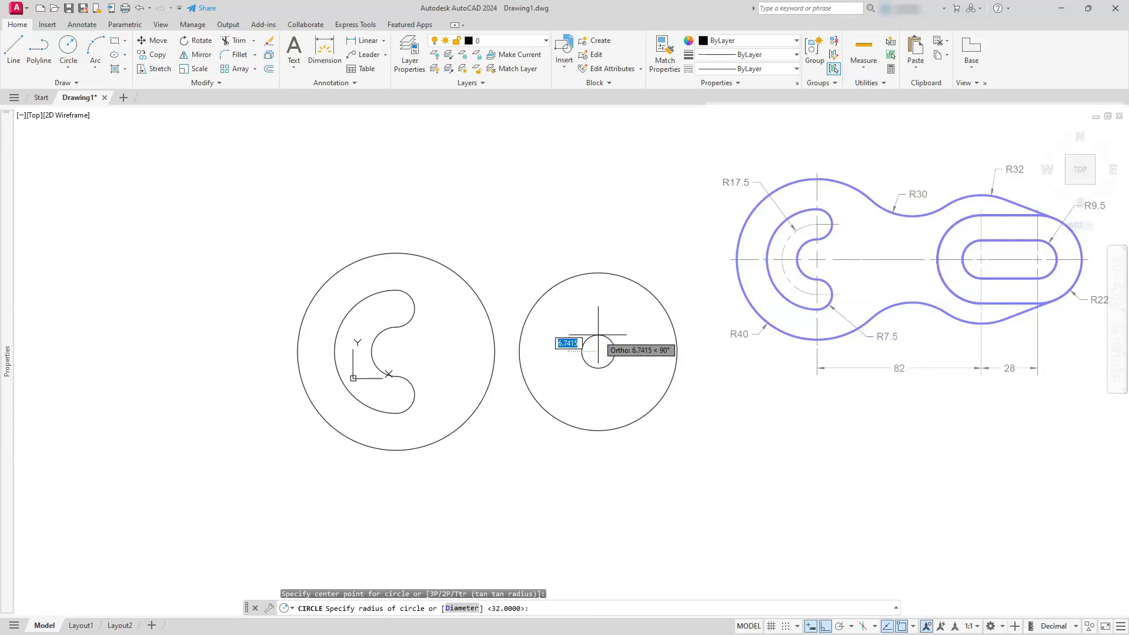
pyautogui.write('9.5')
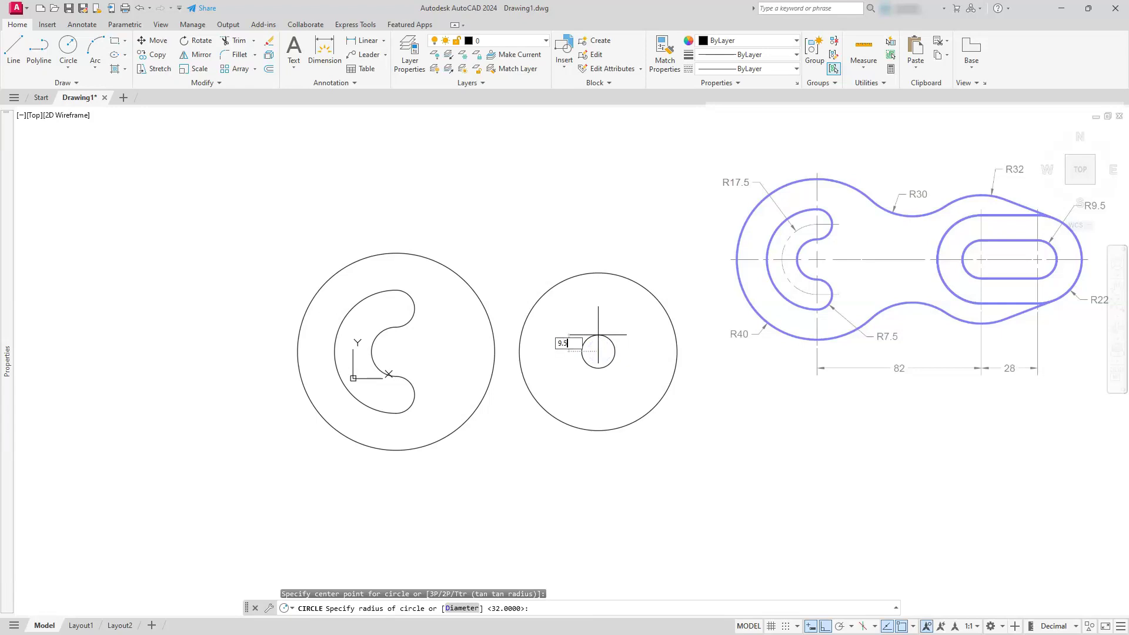
pyautogui.press('Return')
pyautogui.scroll(2, 598, 337)
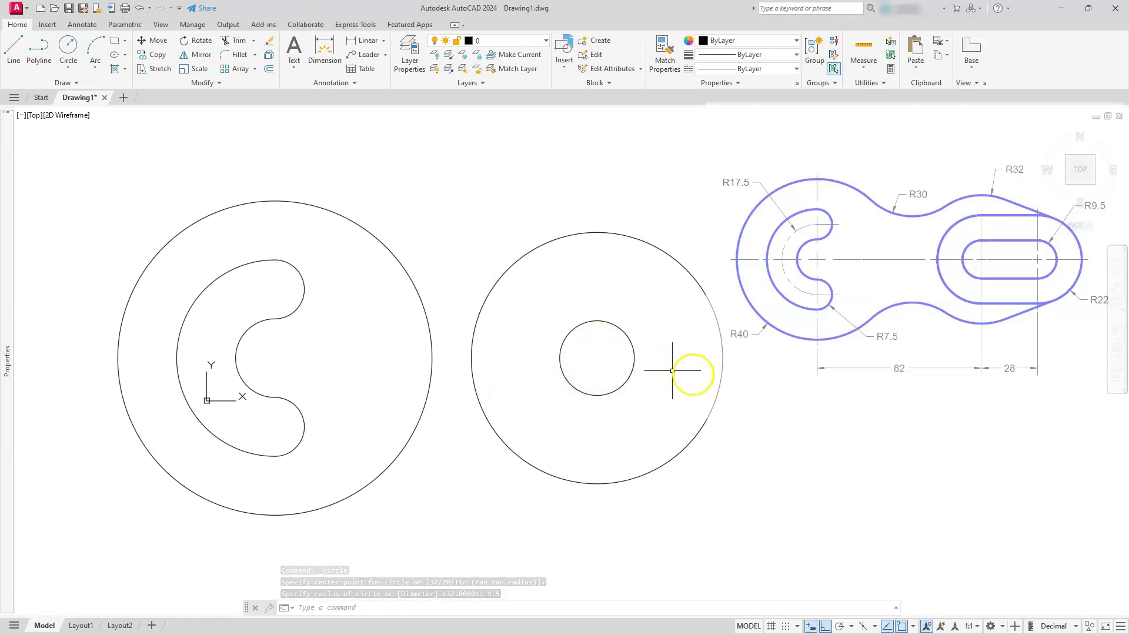
# Copy the R9.5 circle 28 units to the right
pyautogui.click(151, 58)
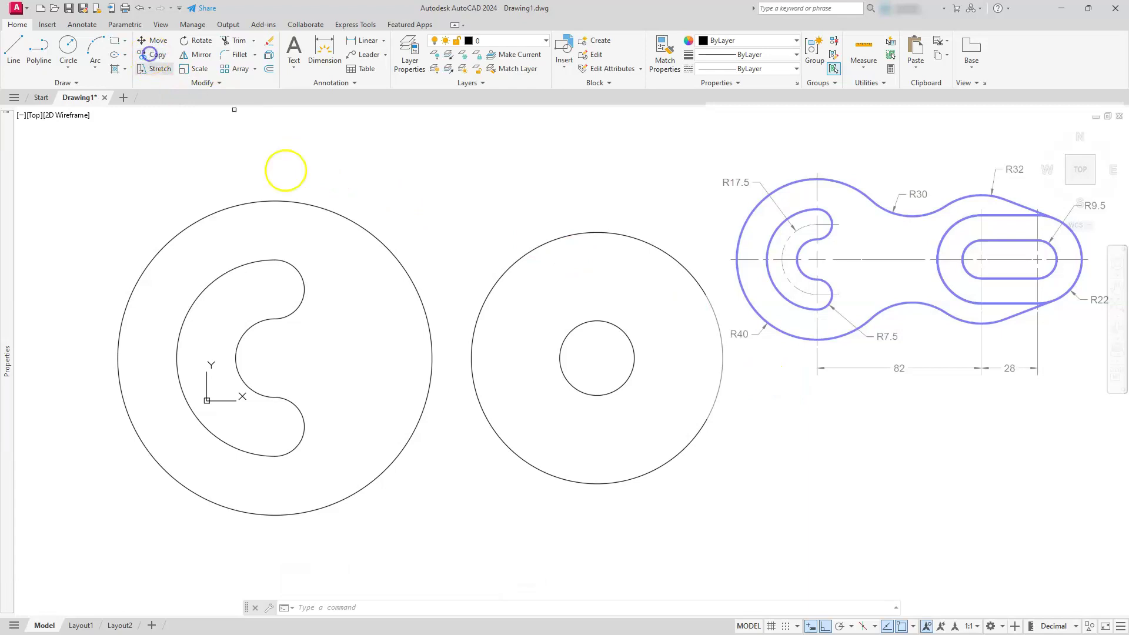
pyautogui.click(626, 335)
pyautogui.press('Return')
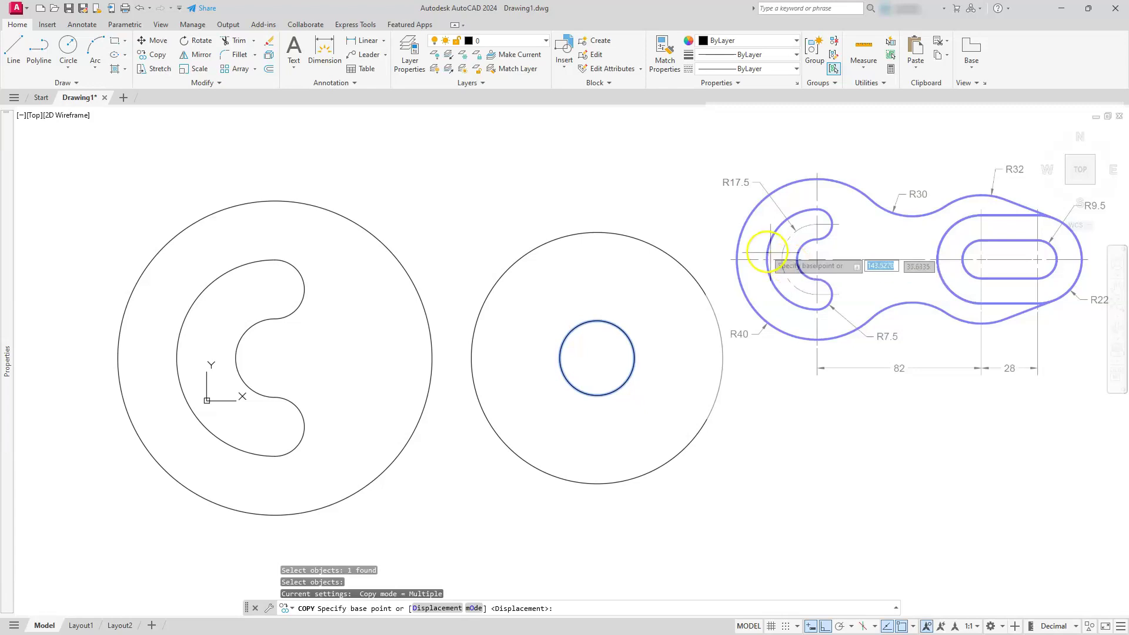
pyautogui.click(584, 165)
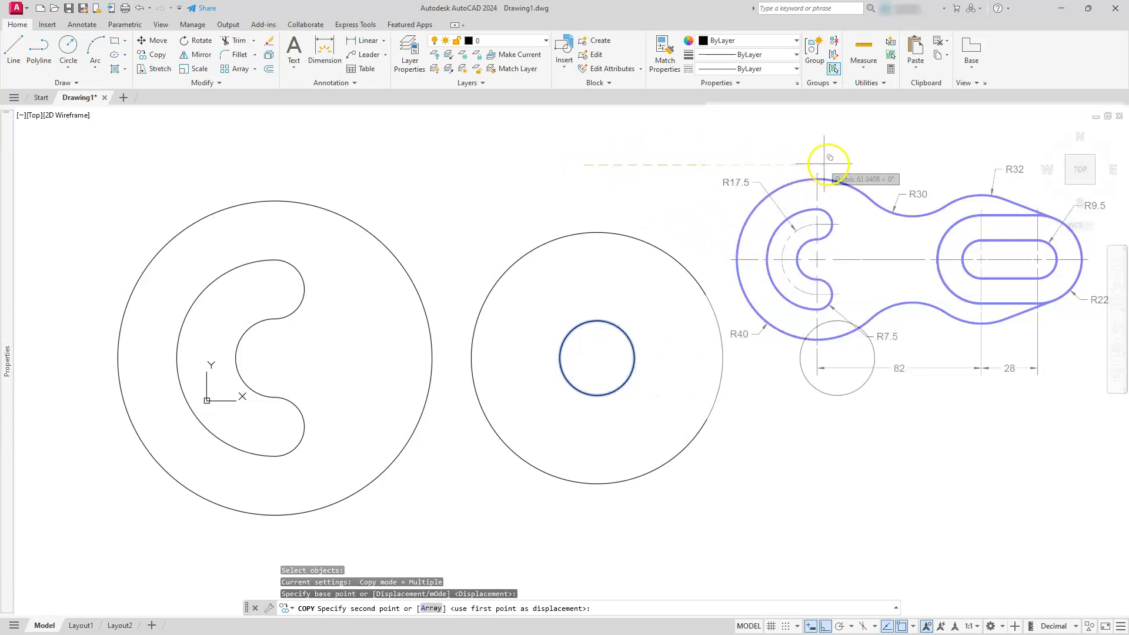
pyautogui.write('28')
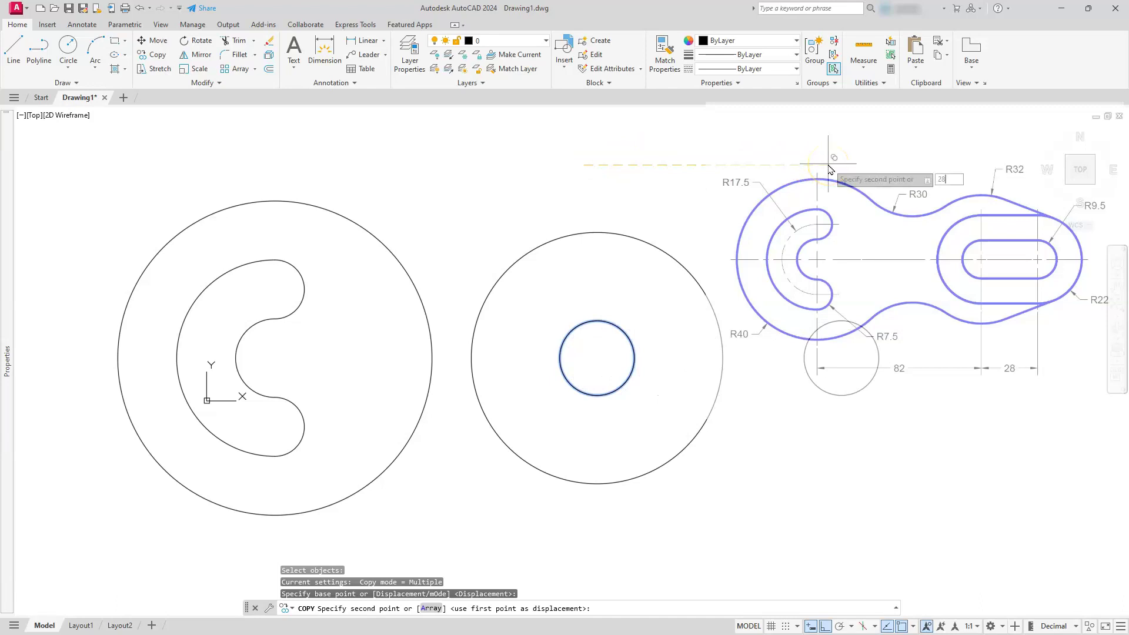
pyautogui.press('Return')
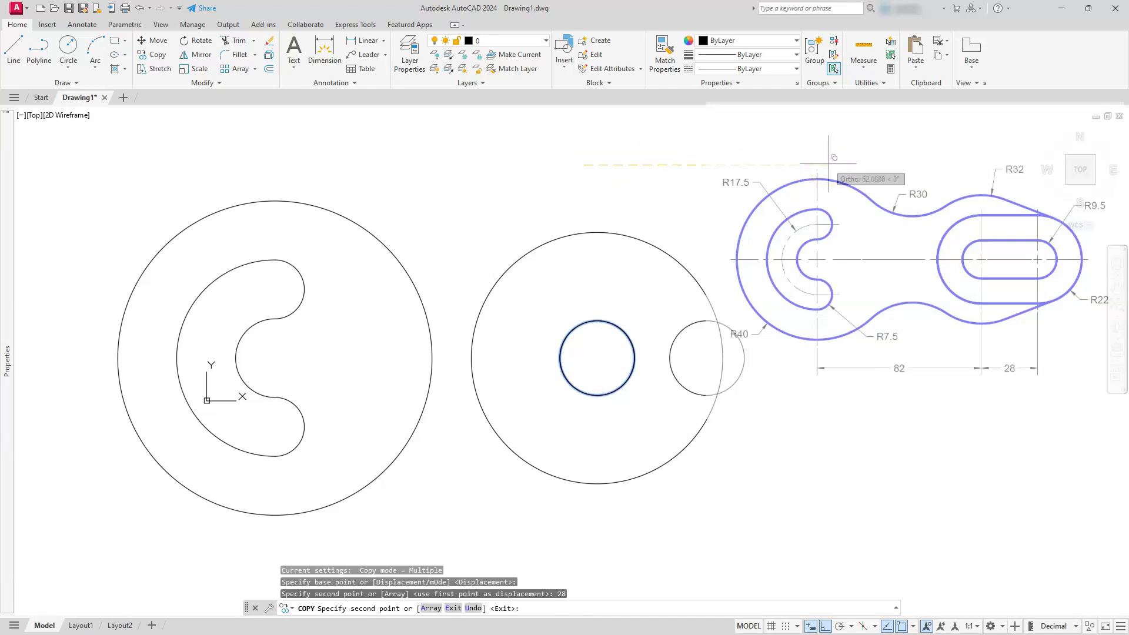
pyautogui.press('Escape')
pyautogui.press('Escape')
pyautogui.press('Escape')
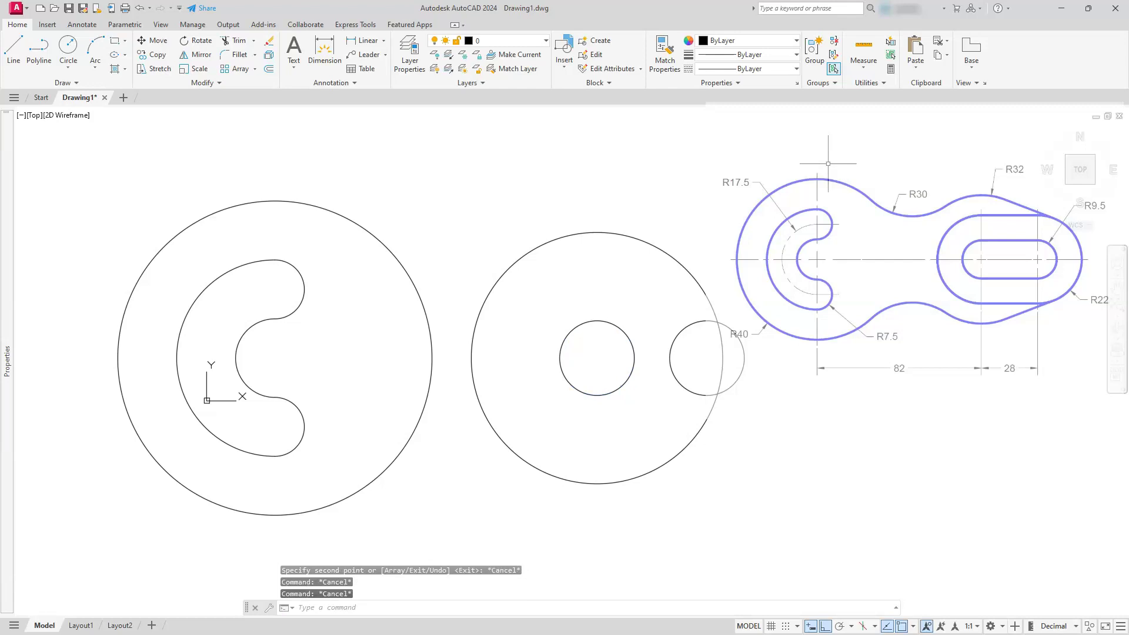
# Draw the top and bottom lines joining the two R9.5 circles at their quadrants
pyautogui.click(17, 45)
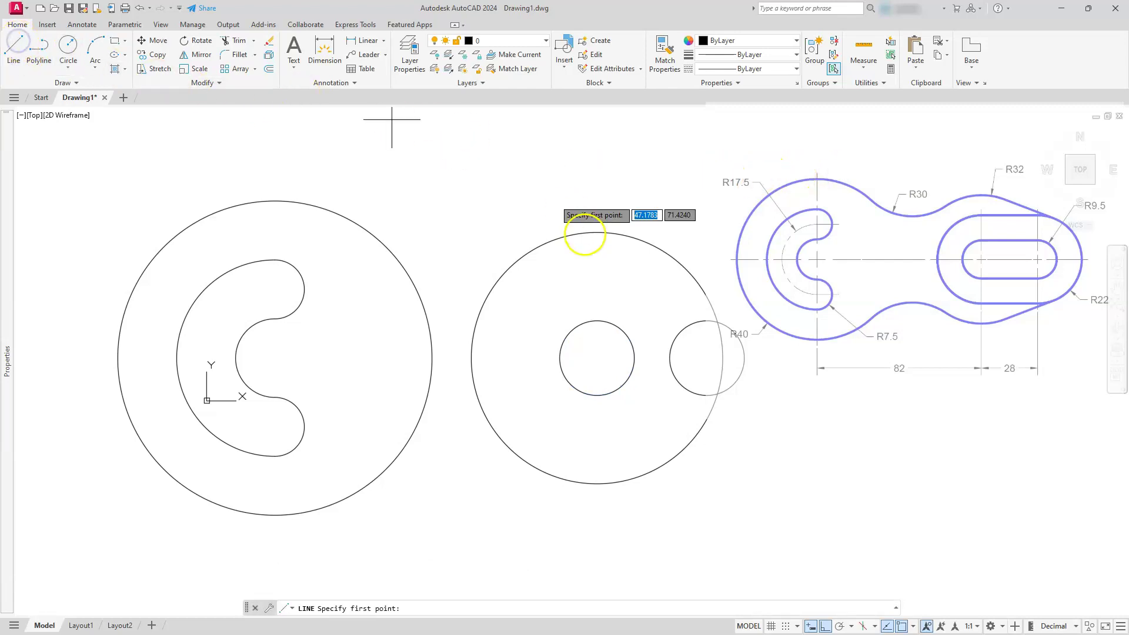
pyautogui.click(597, 320)
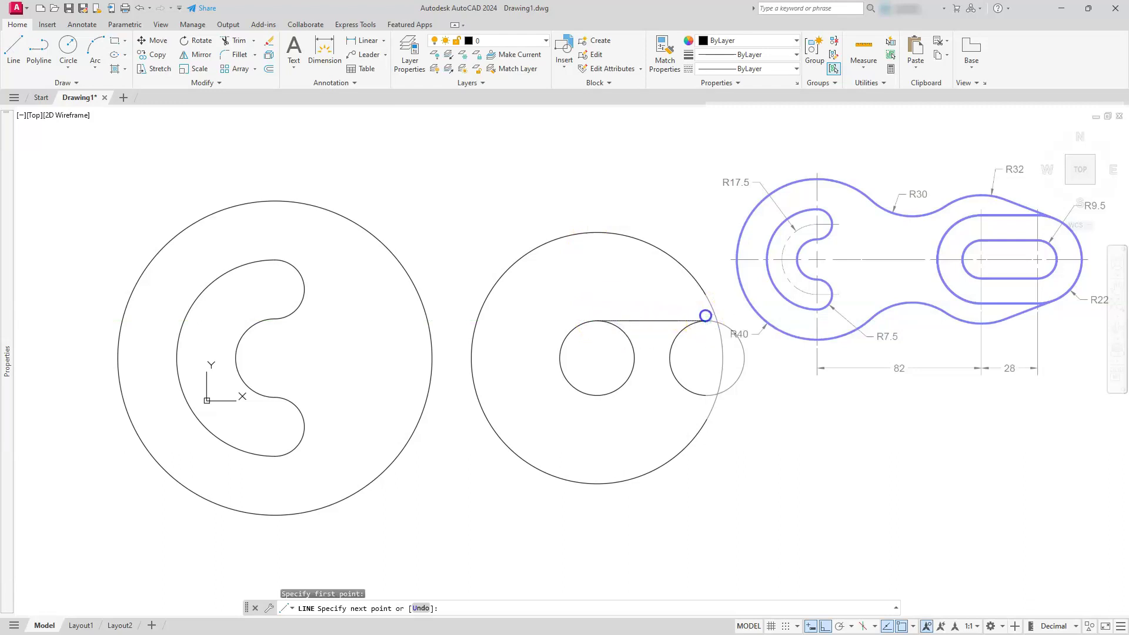
pyautogui.click(705, 318)
pyautogui.press('Escape')
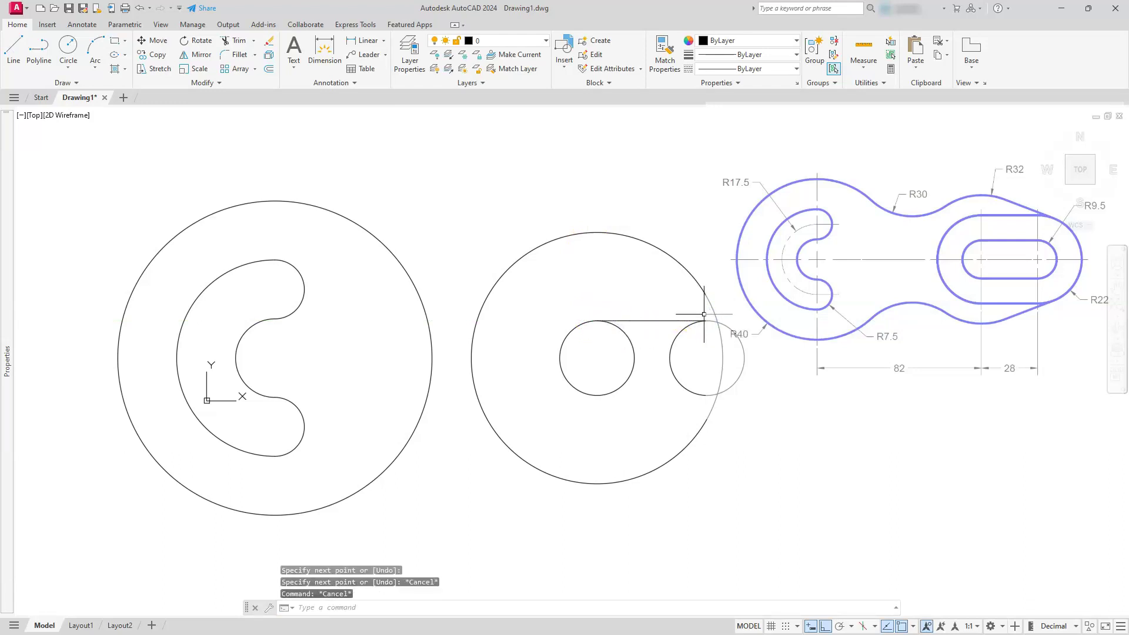
pyautogui.click(12, 53)
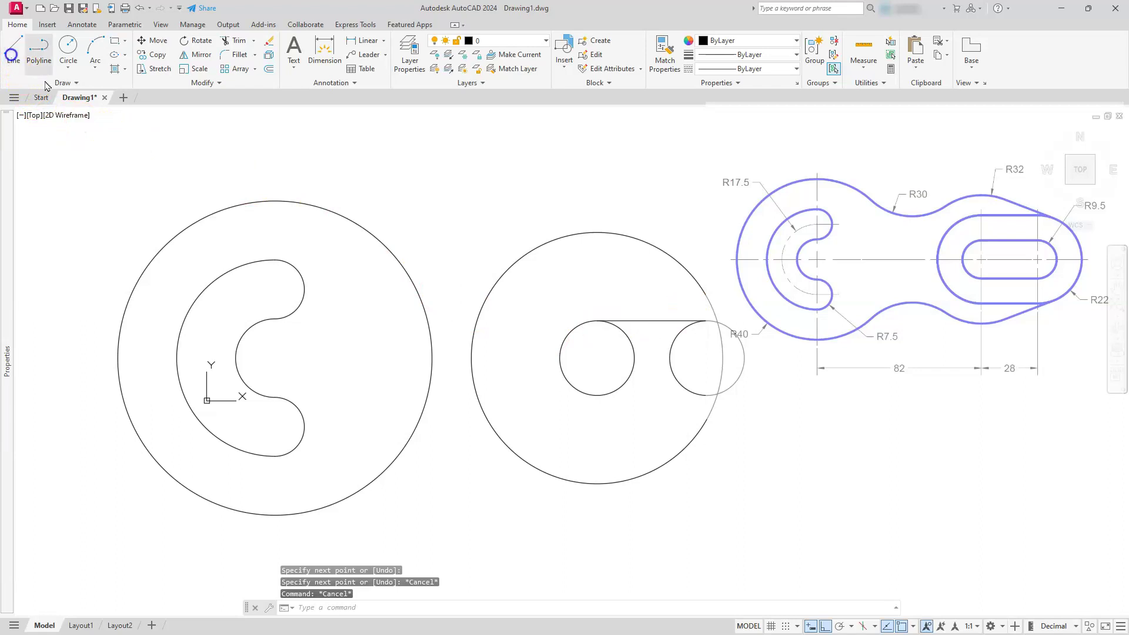
pyautogui.click(596, 395)
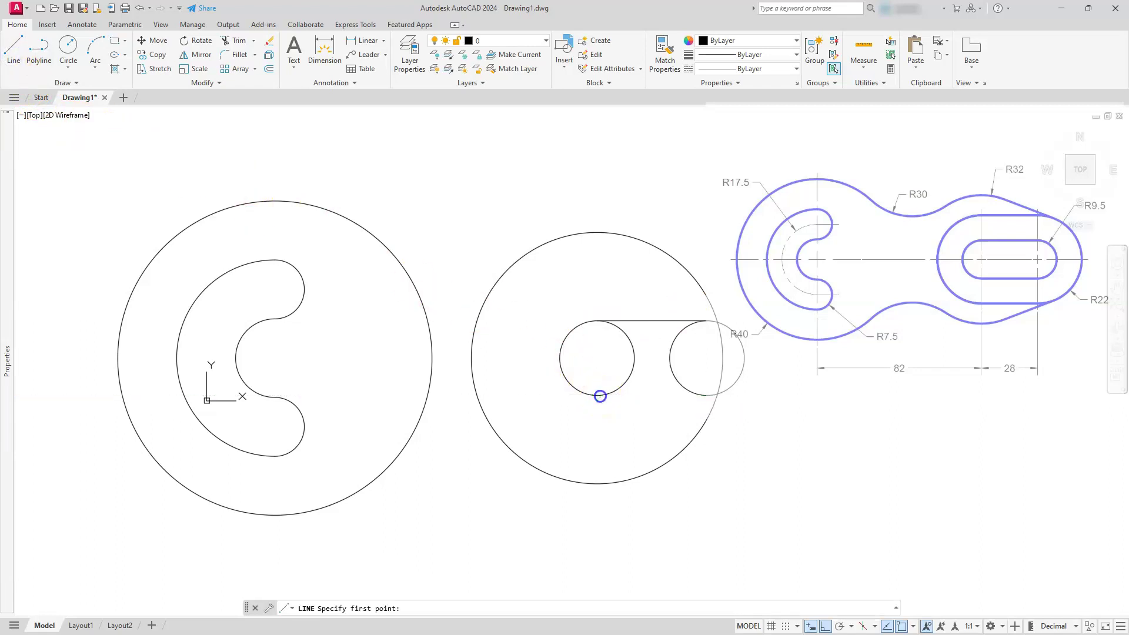
pyautogui.click(706, 395)
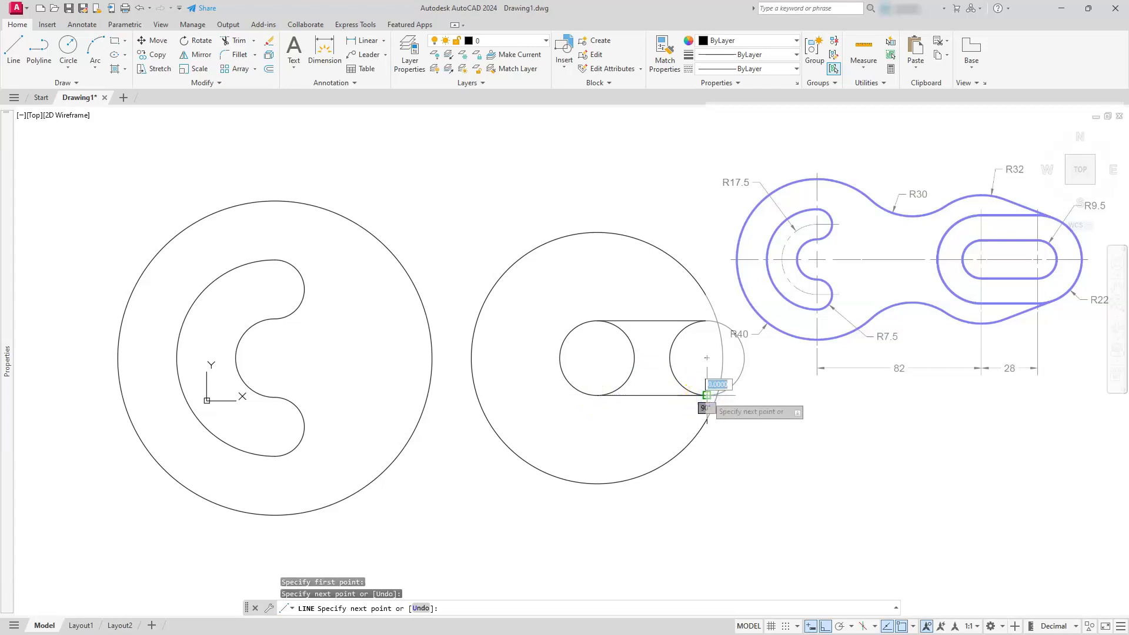
pyautogui.press('Escape')
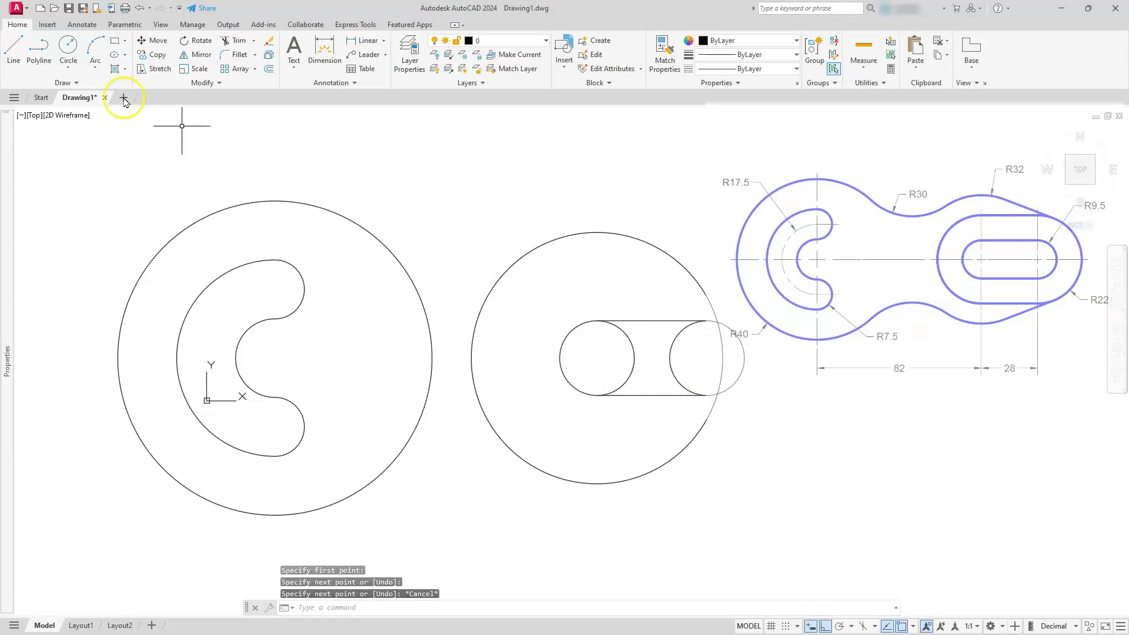
# Trim away the inner arcs of both R9.5 circles between the slot lines
pyautogui.click(238, 41)
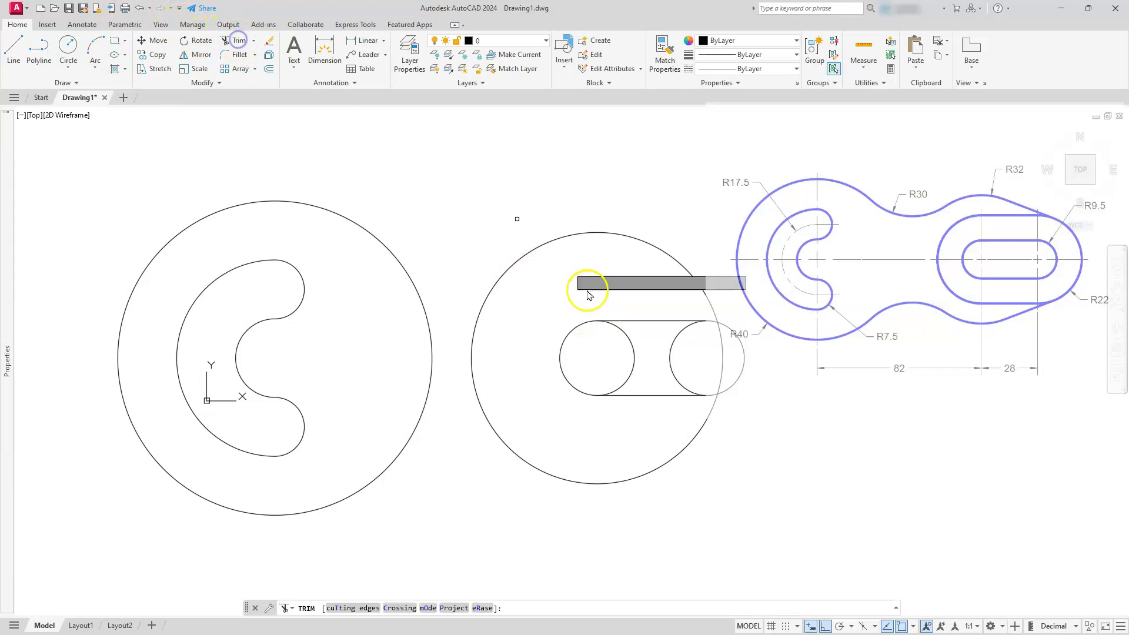
pyautogui.click(631, 371)
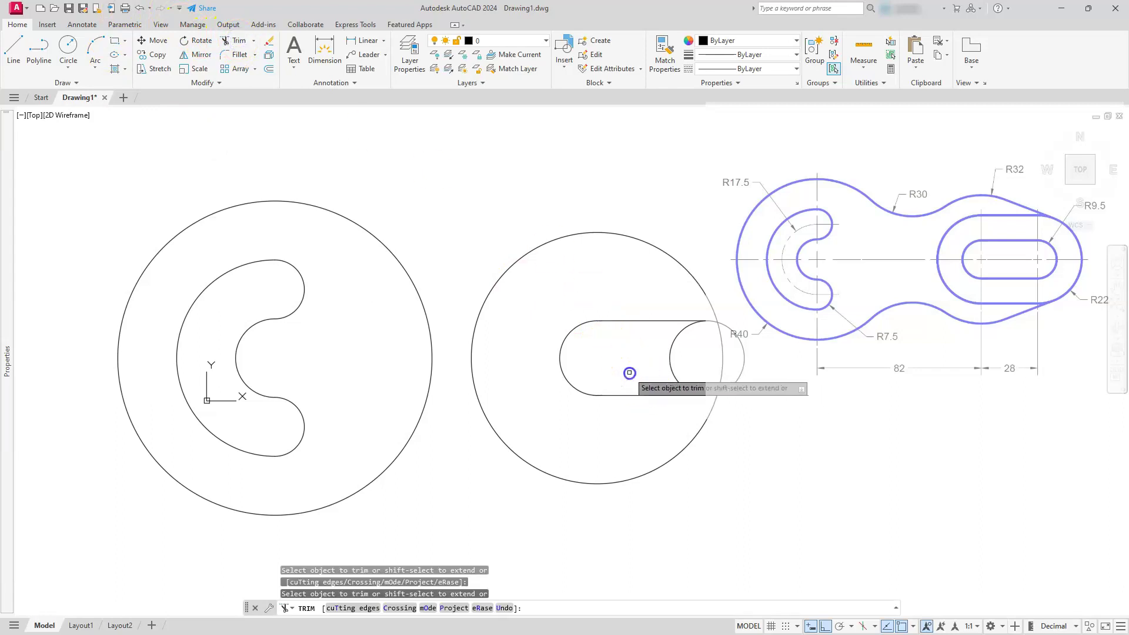
pyautogui.click(674, 375)
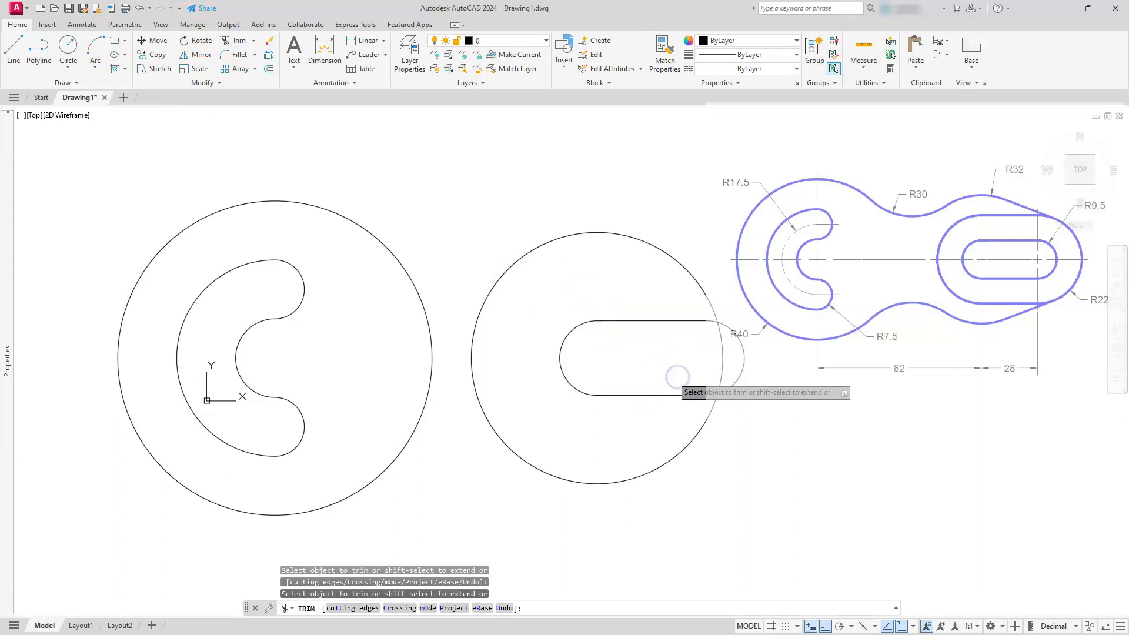
pyautogui.press('Escape')
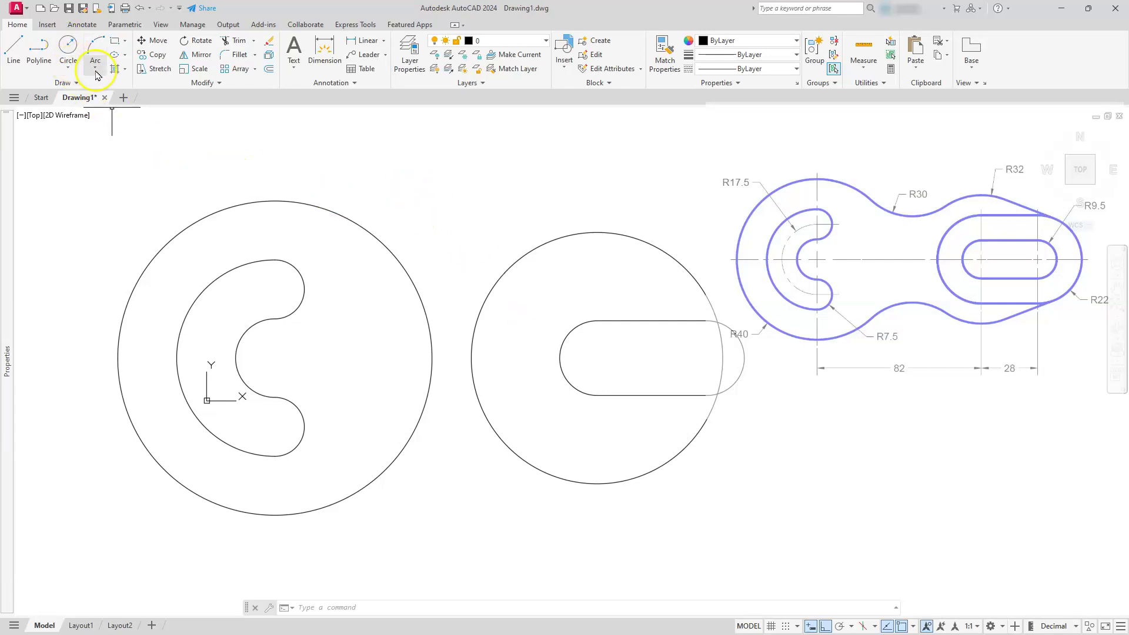
# Join the slot's two arcs and two lines into one polyline via window selection
pyautogui.click(185, 83)
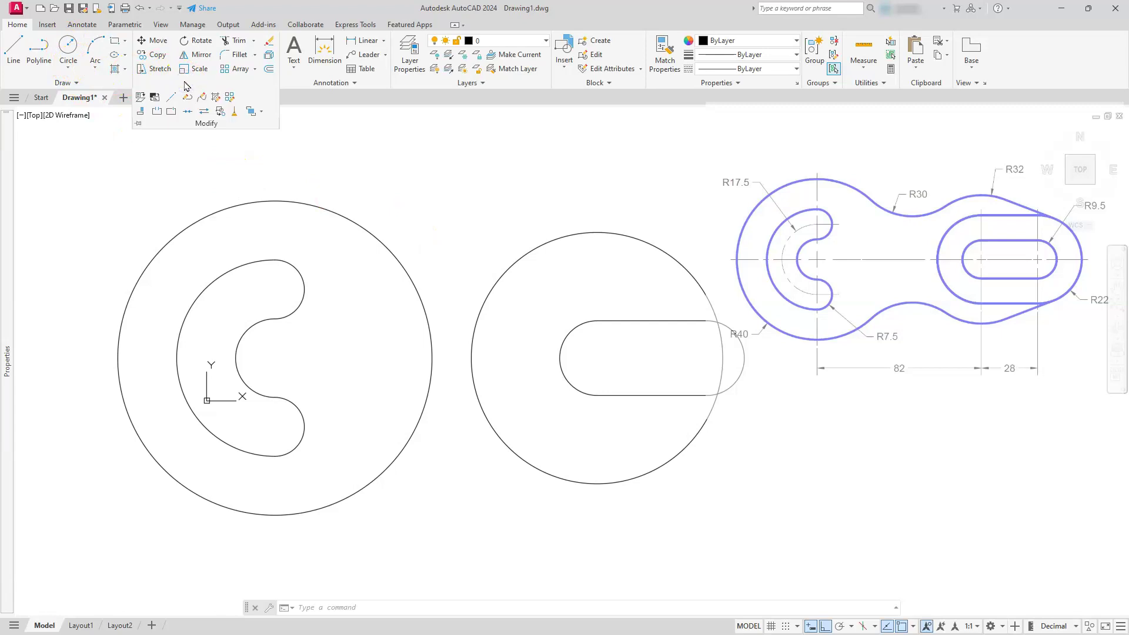
pyautogui.click(187, 112)
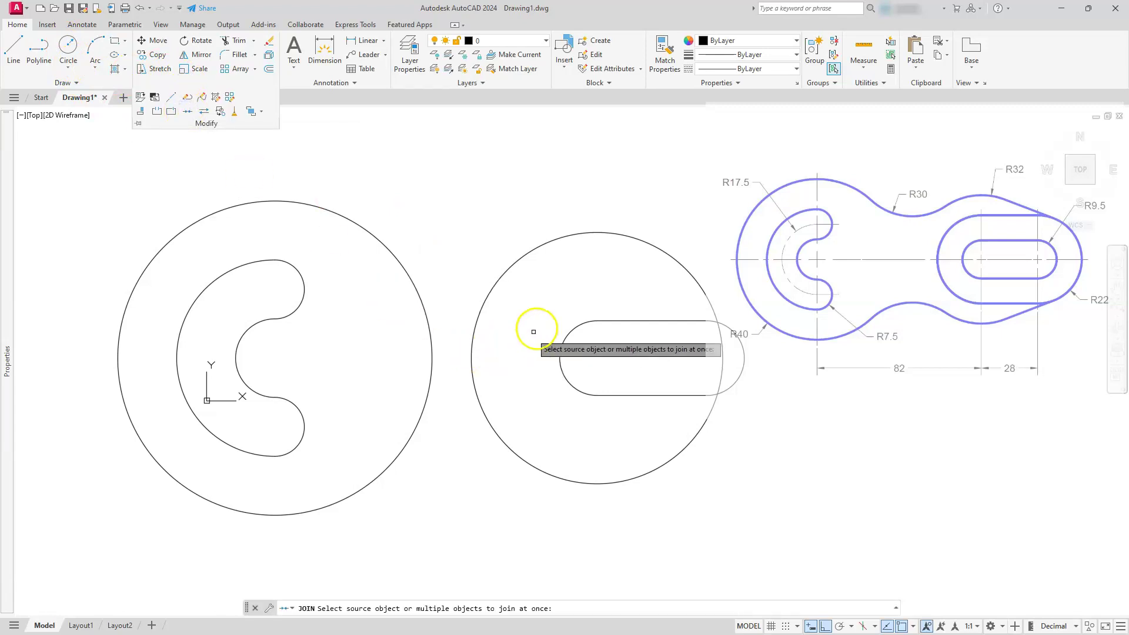
pyautogui.click(538, 303)
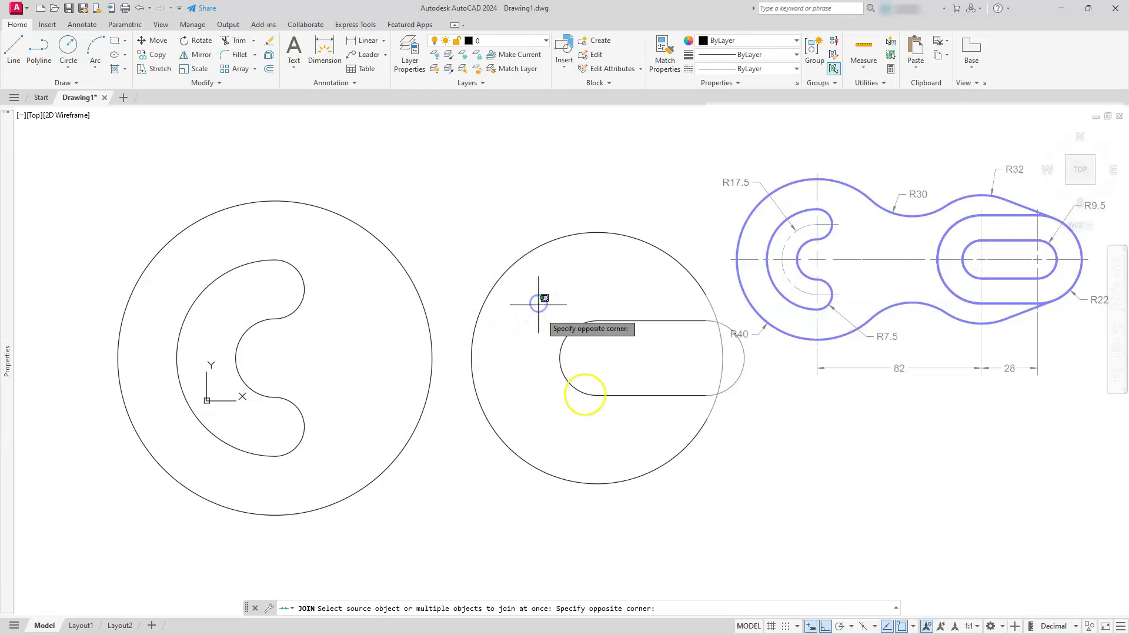
pyautogui.click(787, 420)
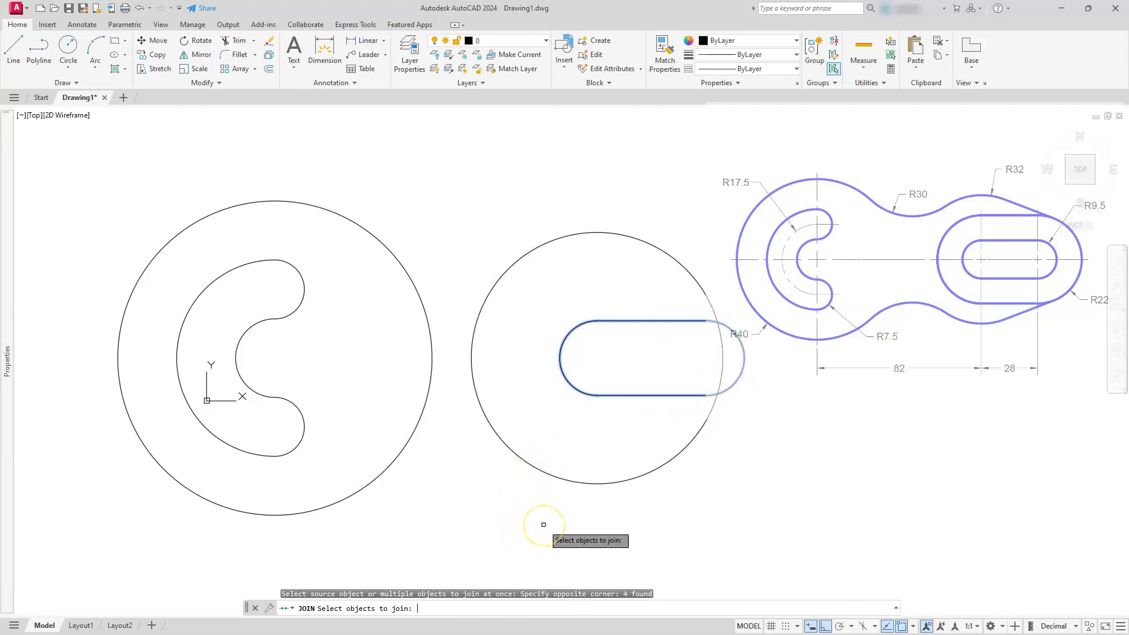
pyautogui.press('Return')
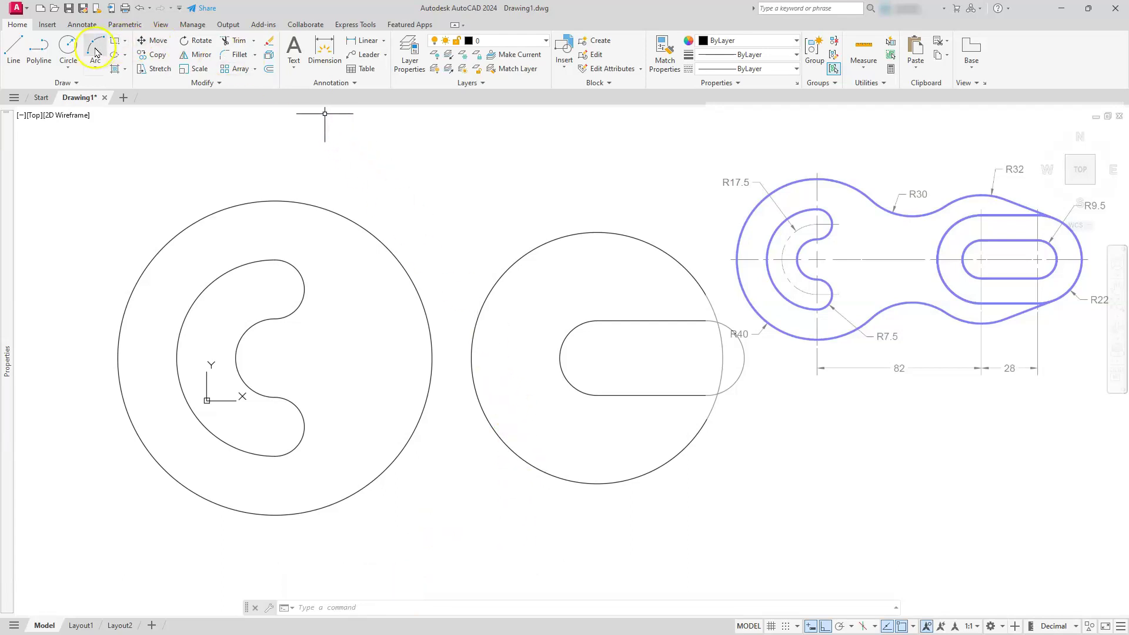
# Draw a radius-22 circle centred on the slot's left end arc
pyautogui.click(69, 46)
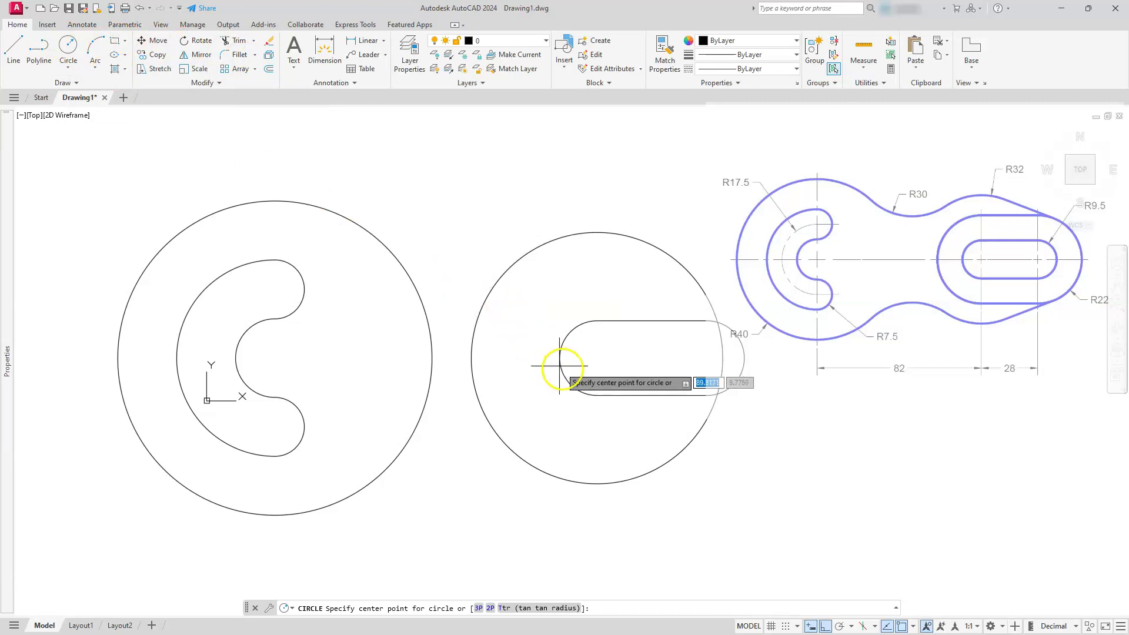
pyautogui.click(596, 357)
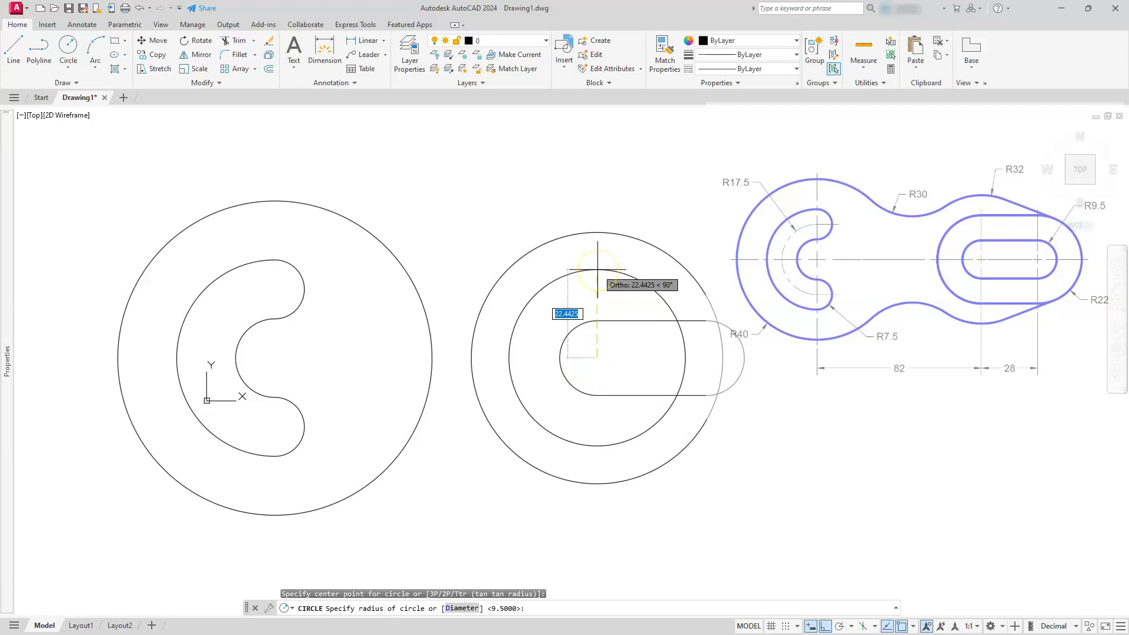
pyautogui.write('22')
pyautogui.press('Return')
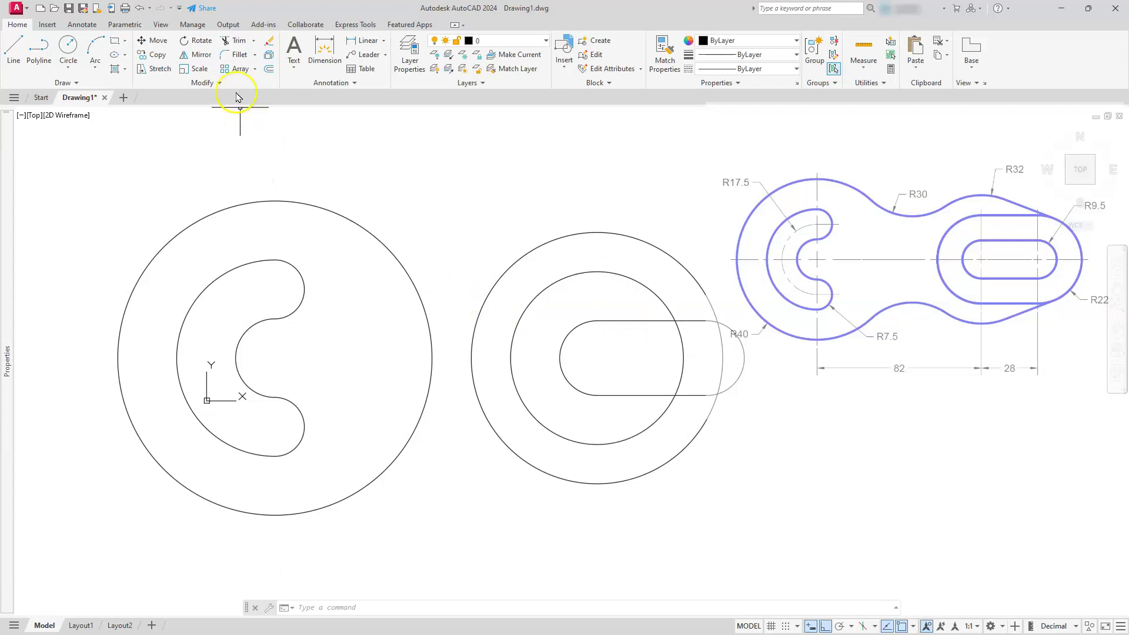
# Offset the slot outward to the R22 circle, then delete the R22 helper circle
pyautogui.click(269, 70)
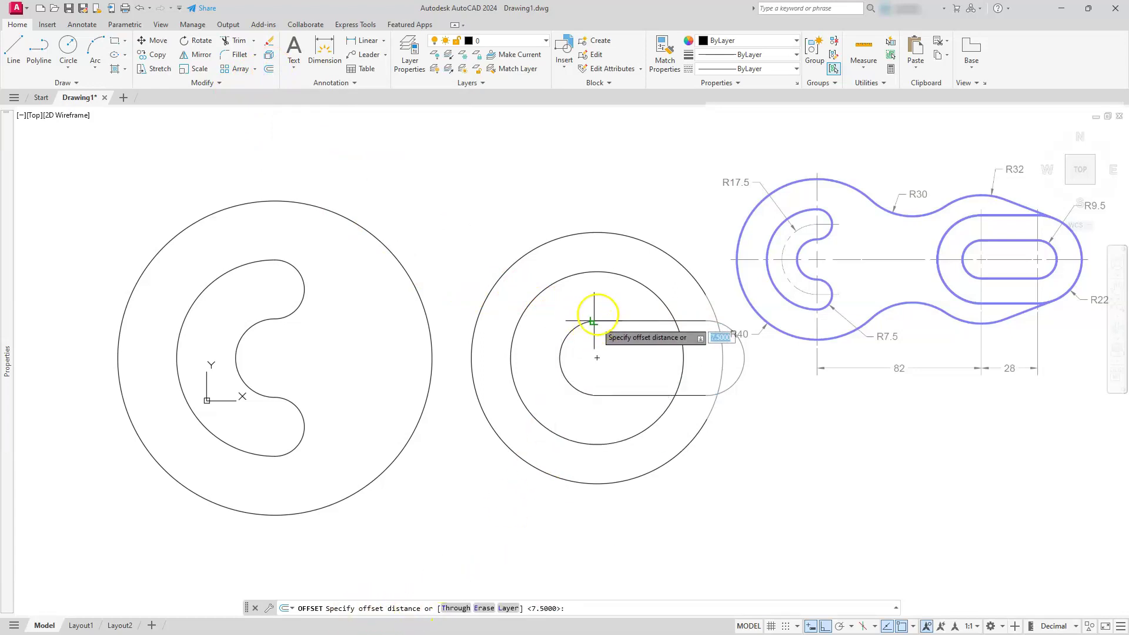
pyautogui.click(597, 272)
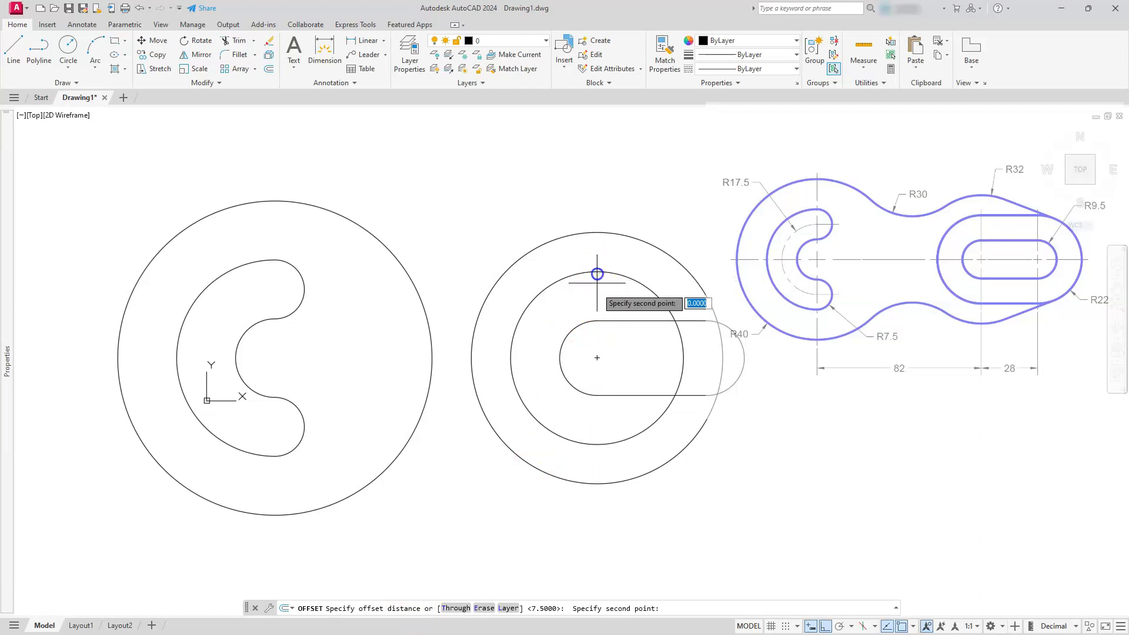
pyautogui.click(597, 320)
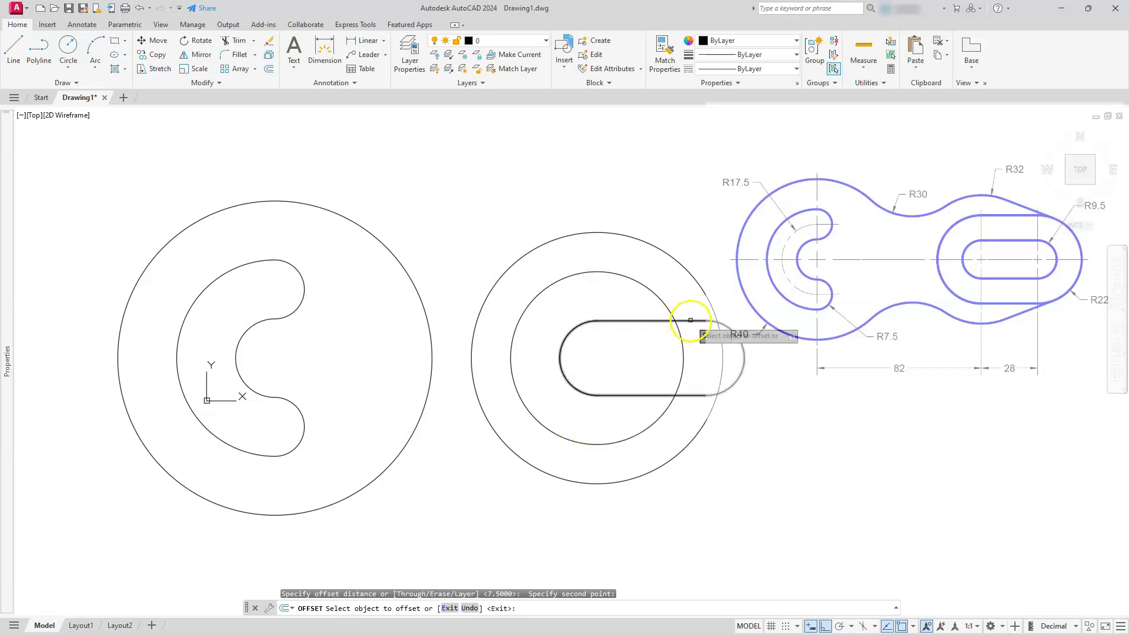
pyautogui.click(689, 321)
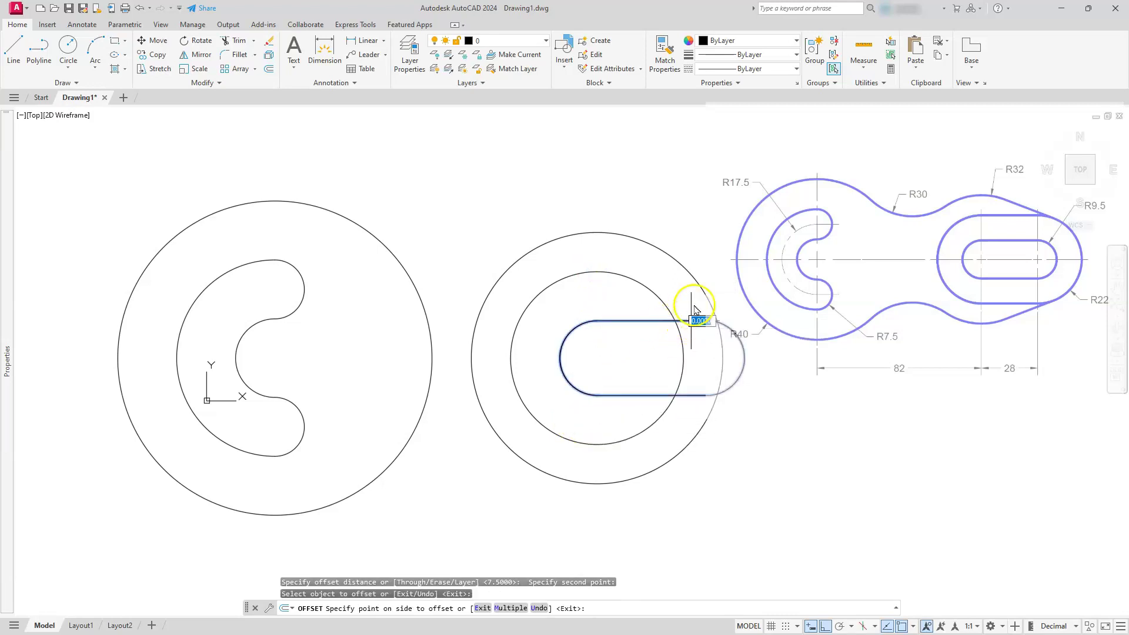
pyautogui.click(770, 229)
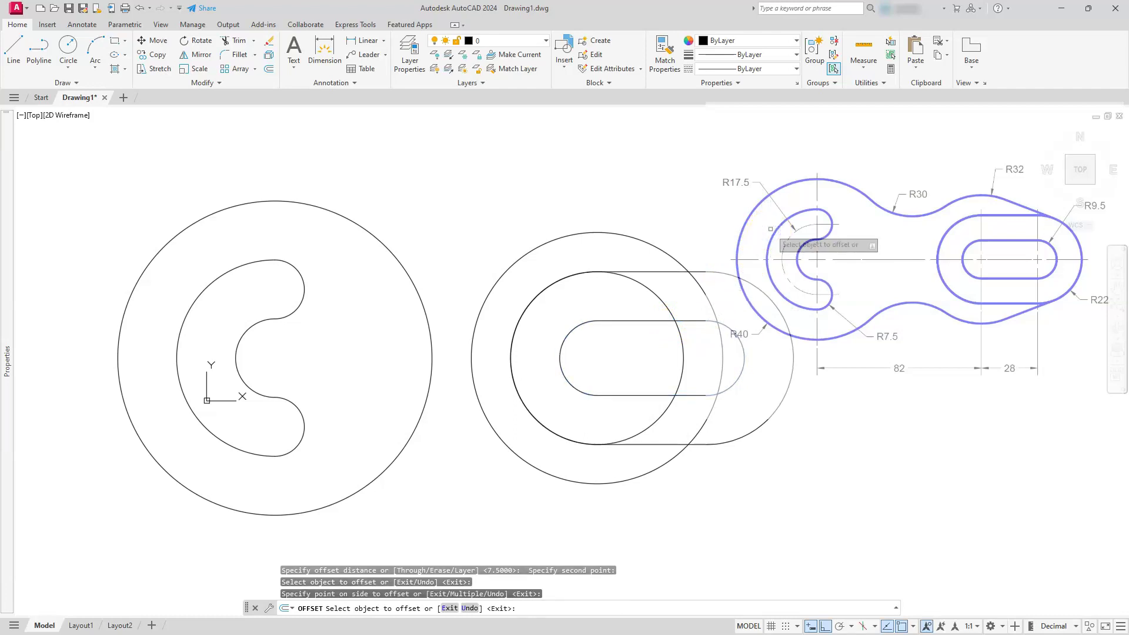
pyautogui.press('Escape')
pyautogui.press('Escape')
pyautogui.press('Escape')
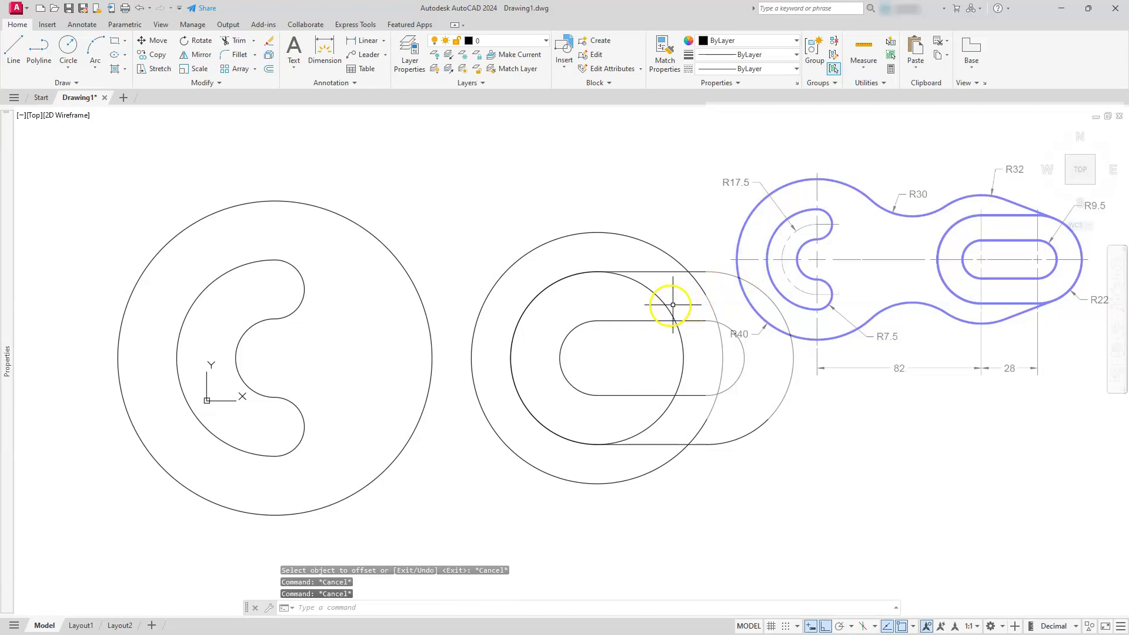
pyautogui.click(665, 303)
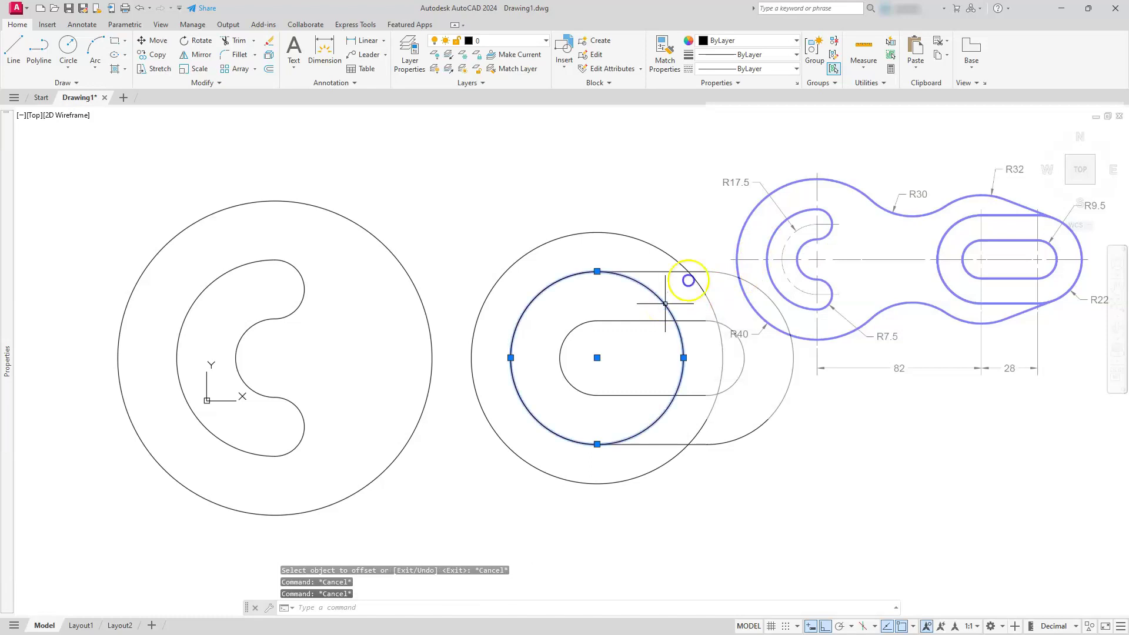
pyautogui.press('Delete')
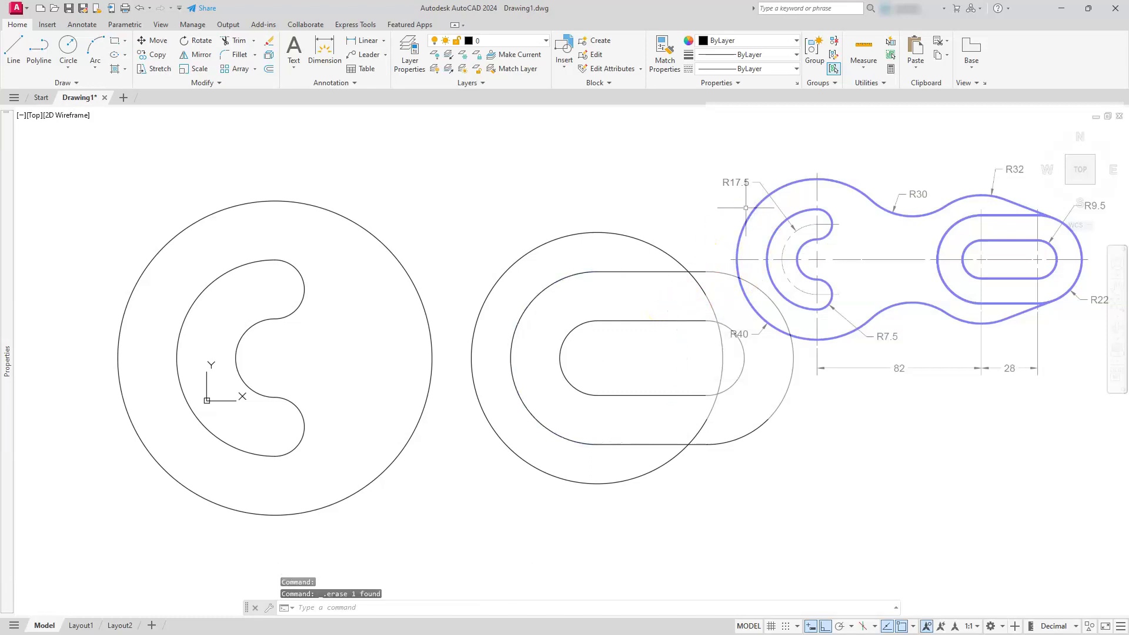
# Draw a line tangent to the top of the R32 circle and the outer slot outline
pyautogui.click(13, 44)
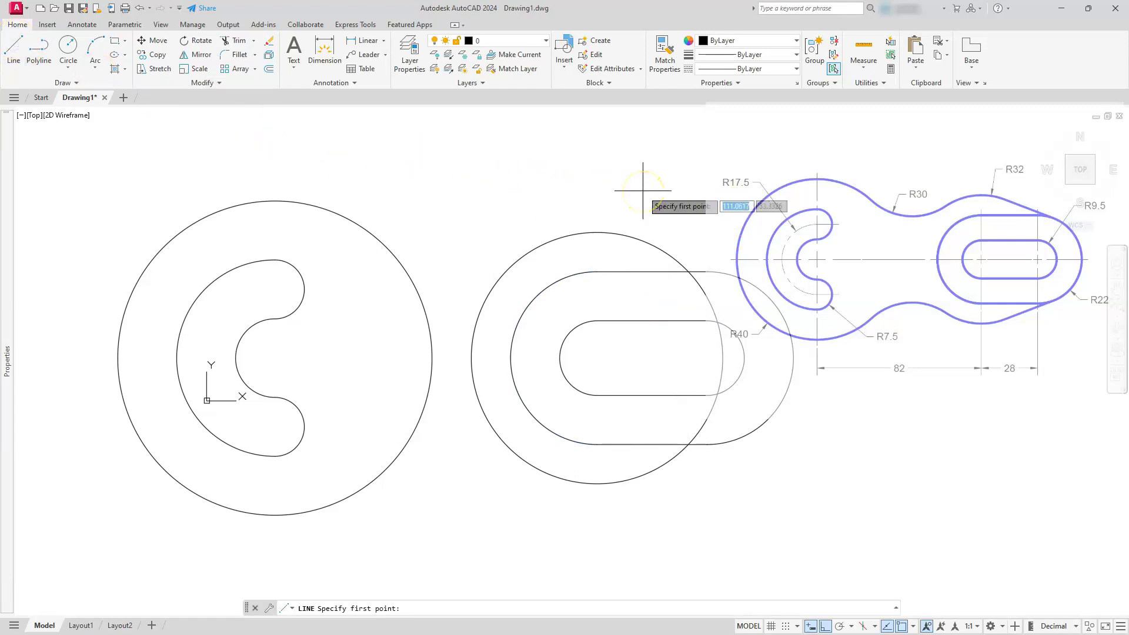
pyautogui.press('F8')
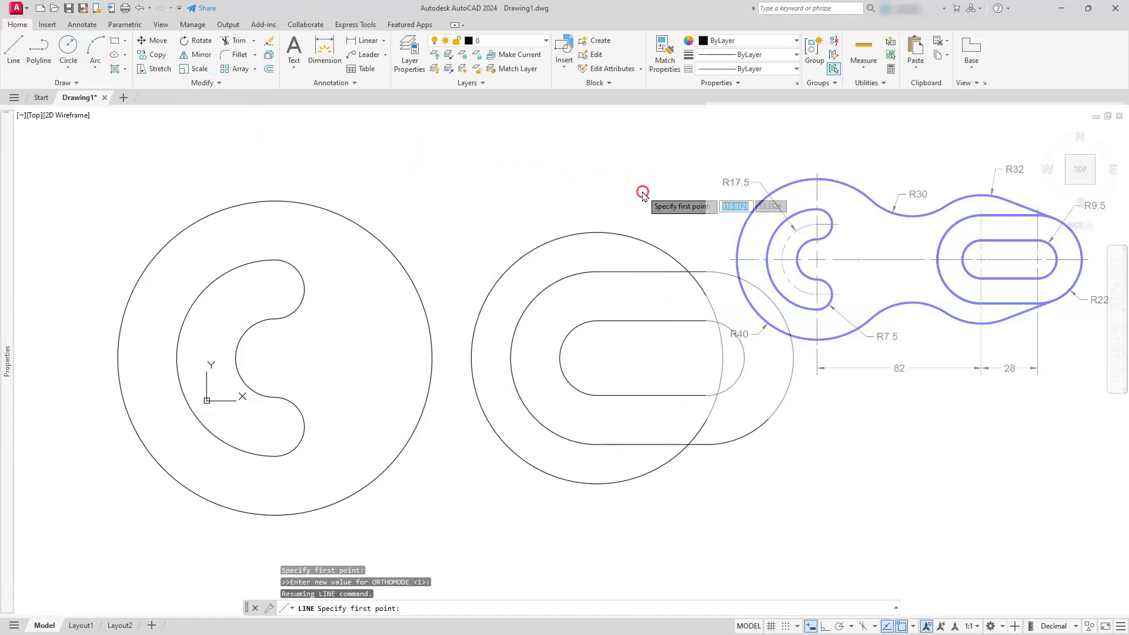
pyautogui.keyDown('shift'); pyautogui.rightClick(643, 192); pyautogui.keyUp('shift')
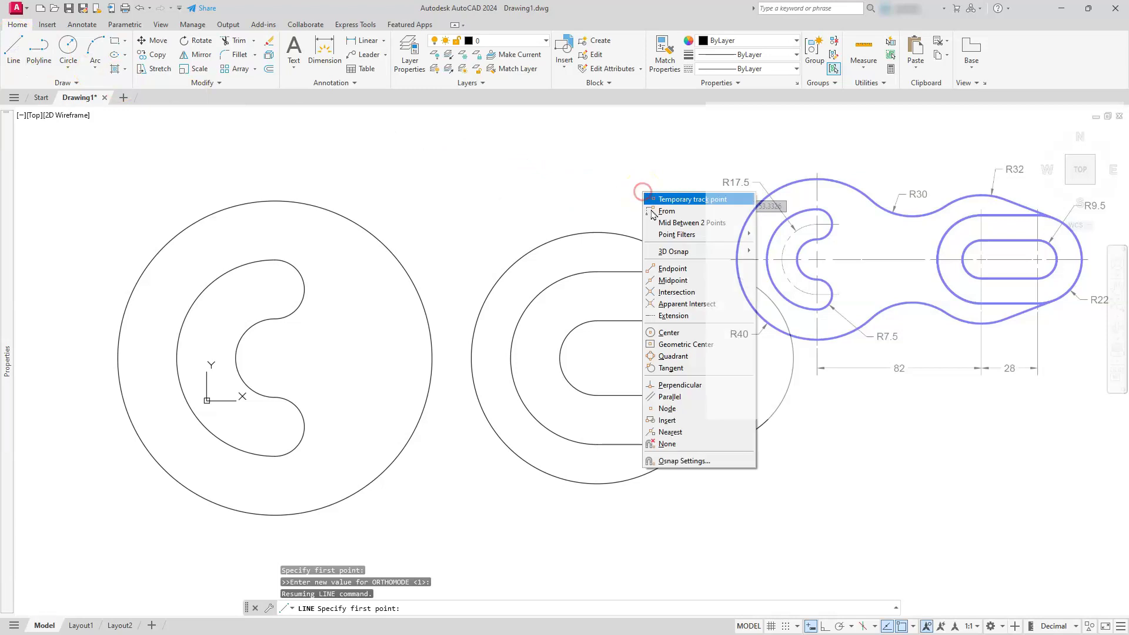
pyautogui.click(666, 368)
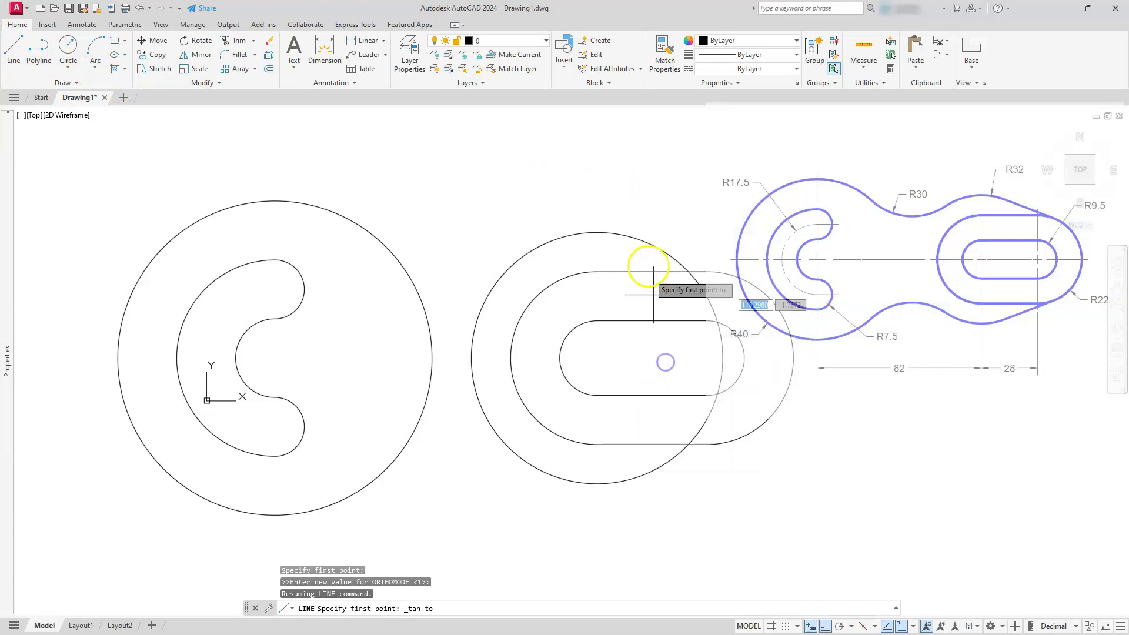
pyautogui.click(607, 232)
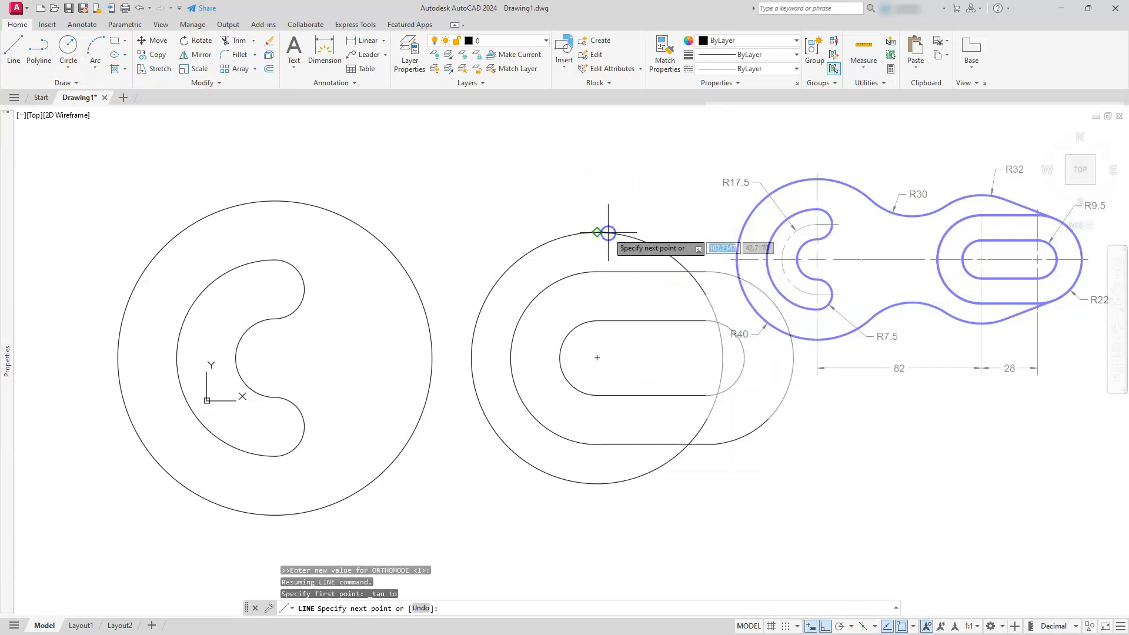
pyautogui.keyDown('shift'); pyautogui.rightClick(679, 220); pyautogui.keyUp('shift')
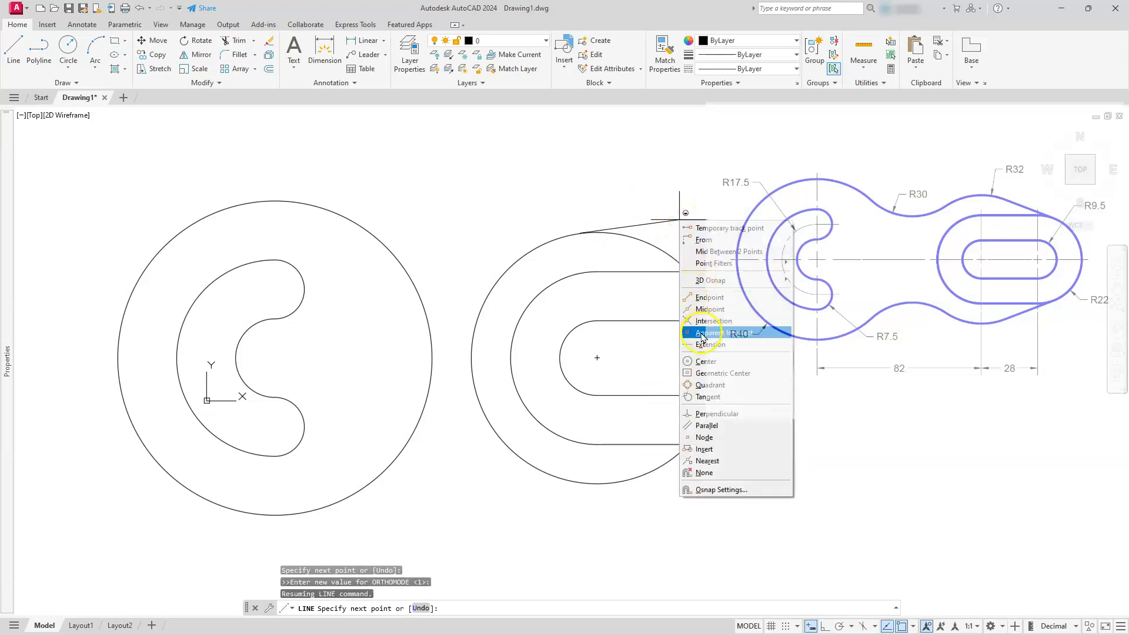
pyautogui.click(710, 396)
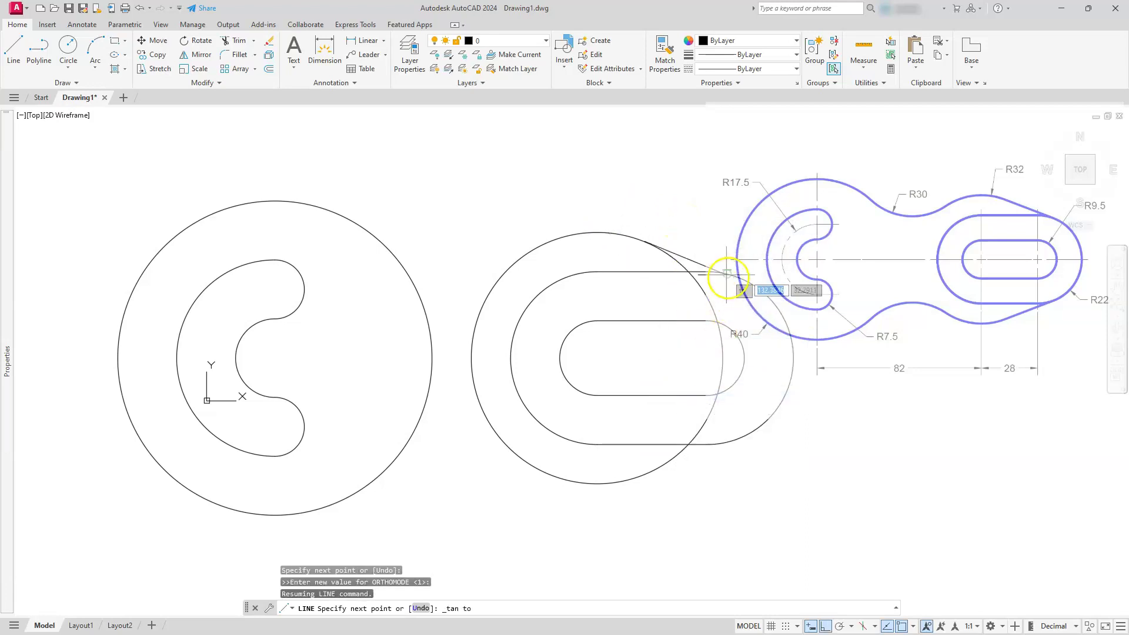
pyautogui.click(733, 281)
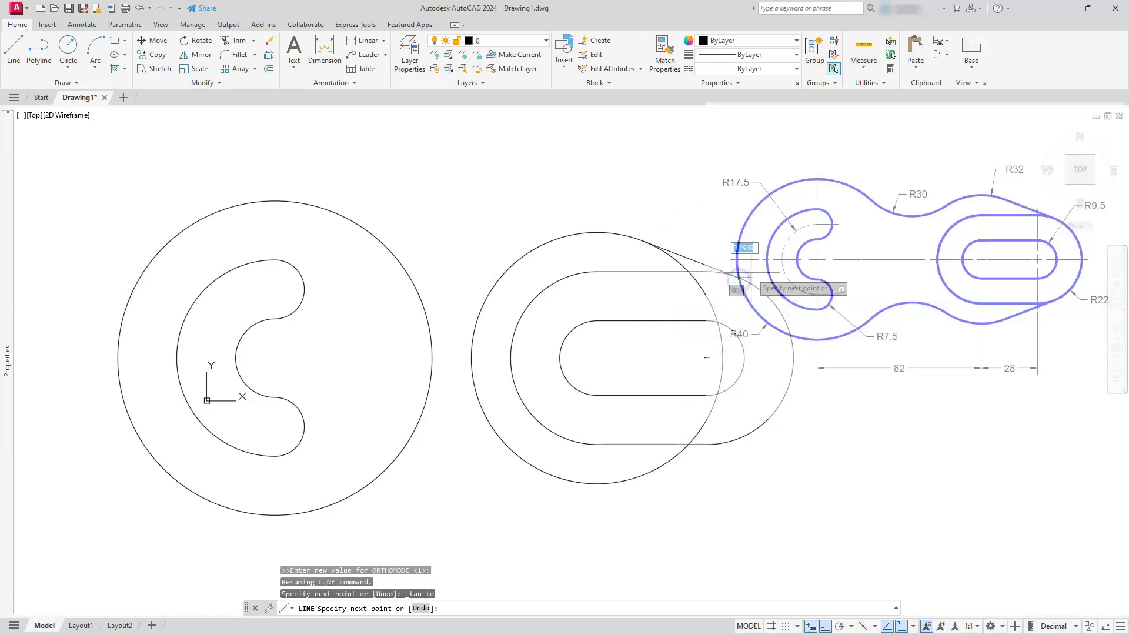
pyautogui.press('Escape')
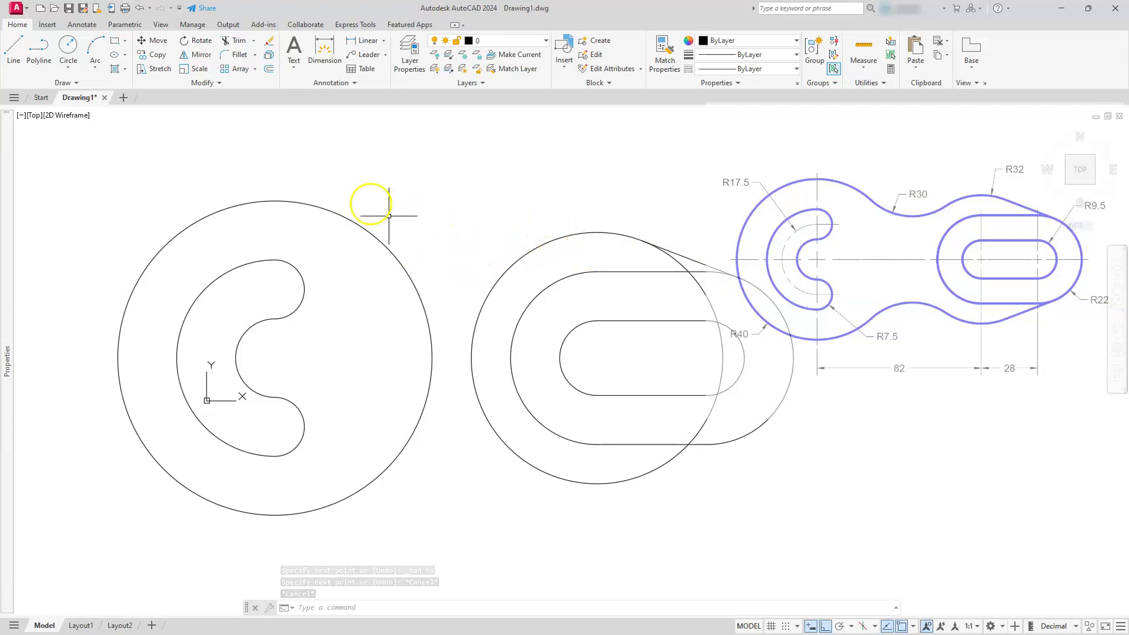
pyautogui.click(238, 54)
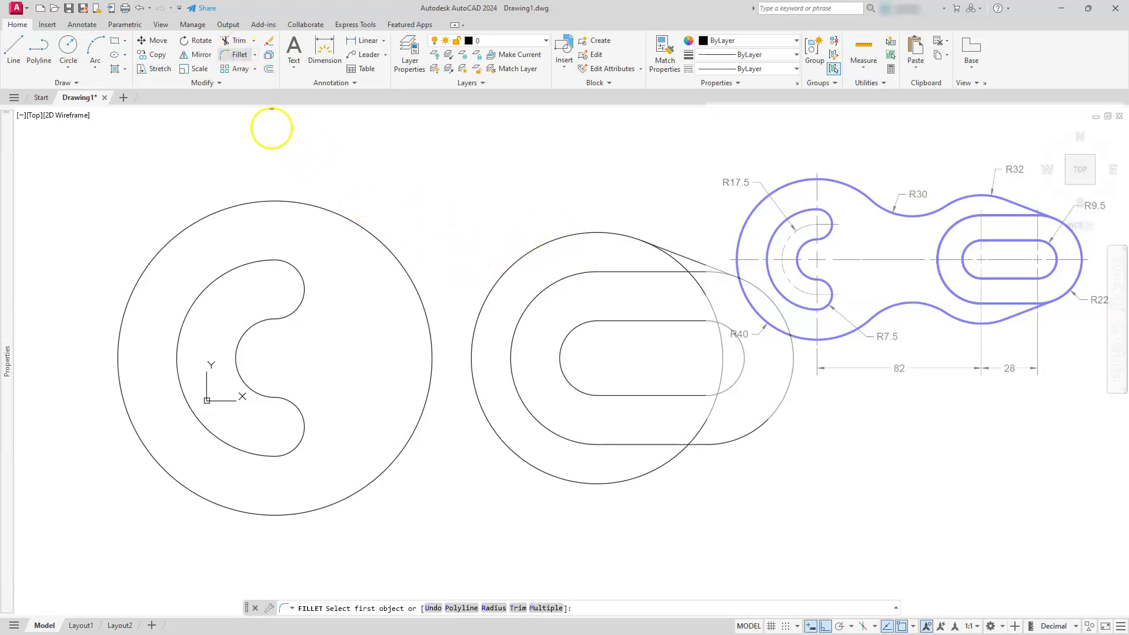
# Fillet the tops of the R40 and R32 circles with a radius-30 arc
pyautogui.click(492, 610)
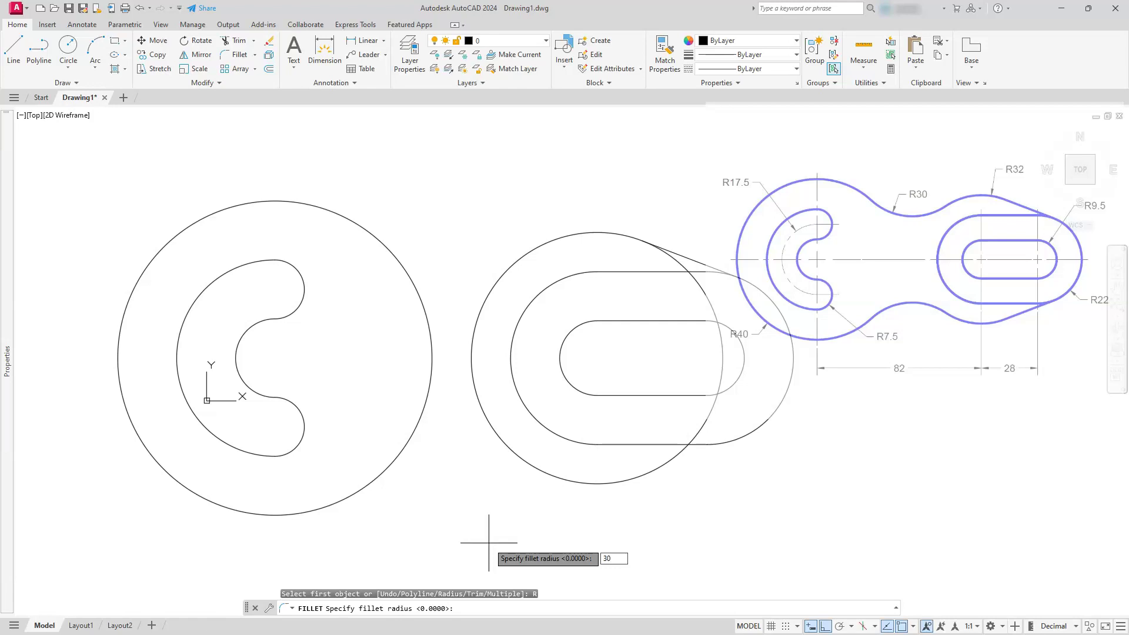
pyautogui.press('Return')
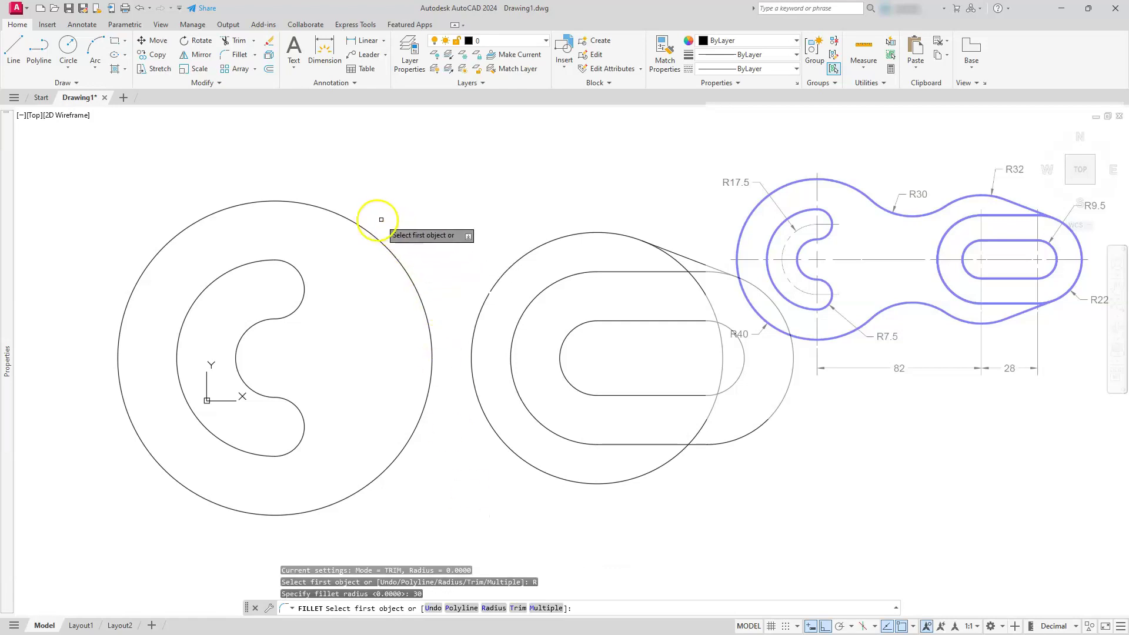
pyautogui.click(365, 230)
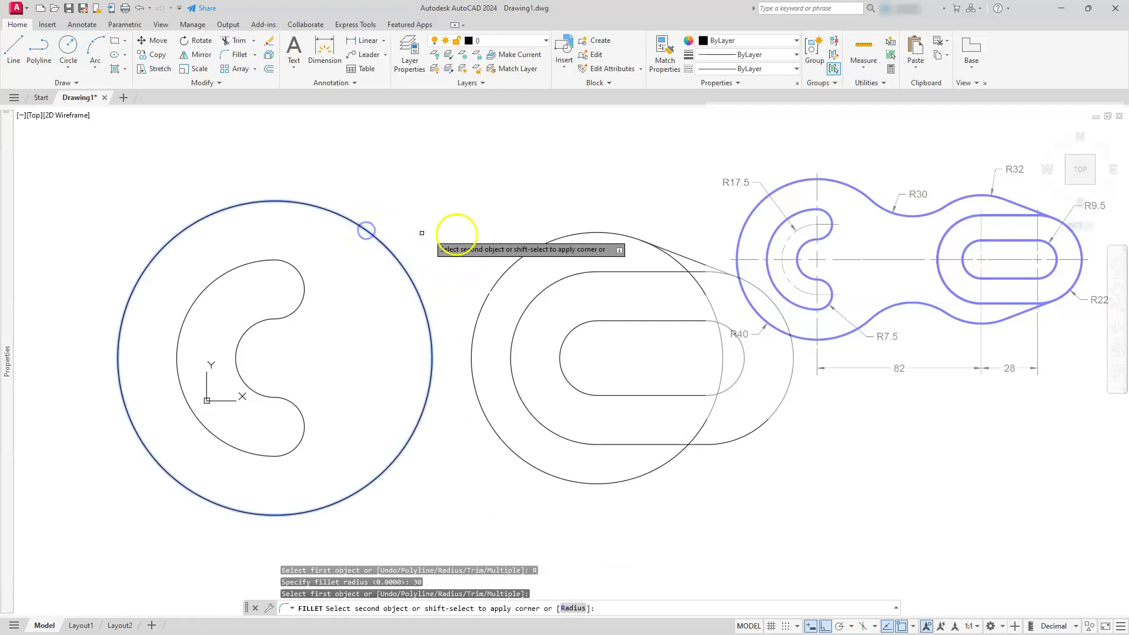
pyautogui.click(545, 242)
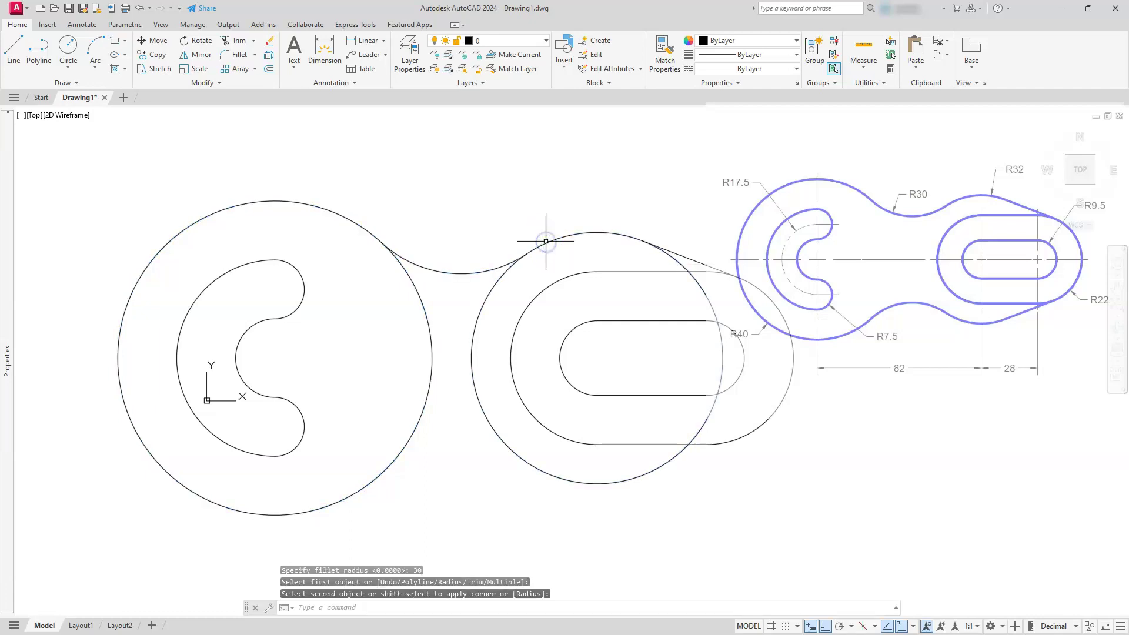
pyautogui.press('Escape')
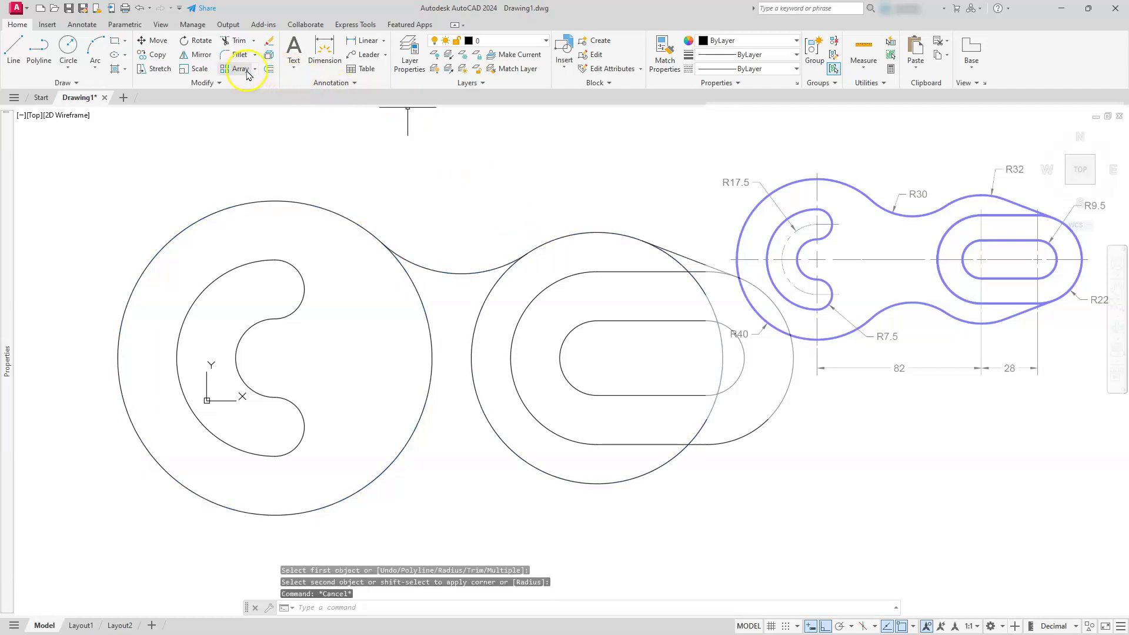
# Mirror the R30 fillet and upper tangent line about the slot-to-left-circle centreline, keeping originals
pyautogui.click(195, 57)
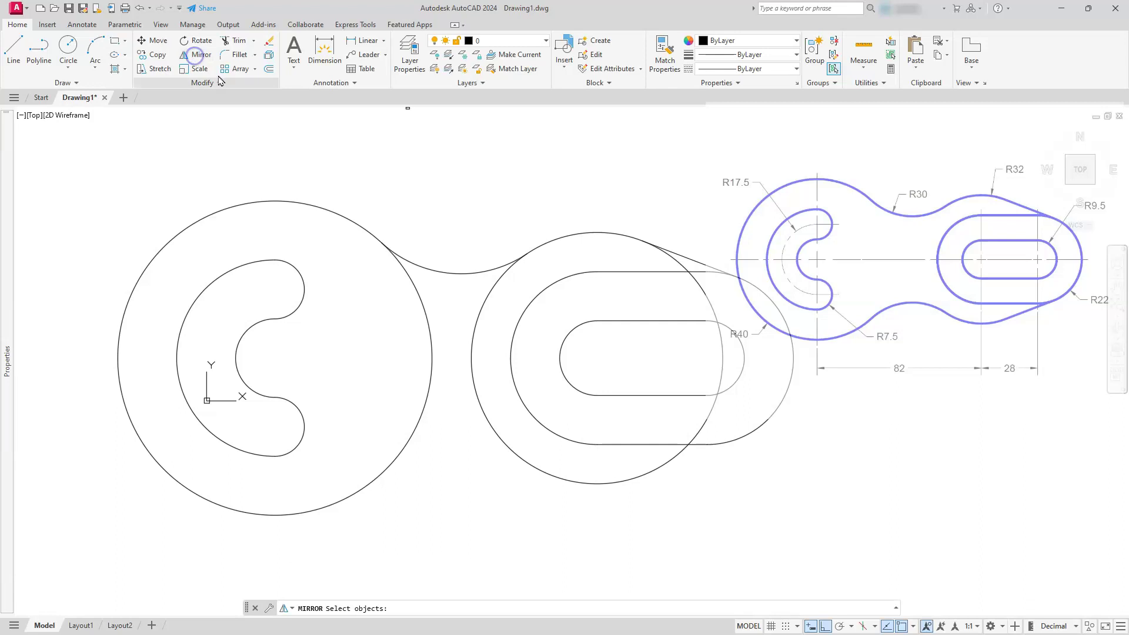
pyautogui.click(433, 269)
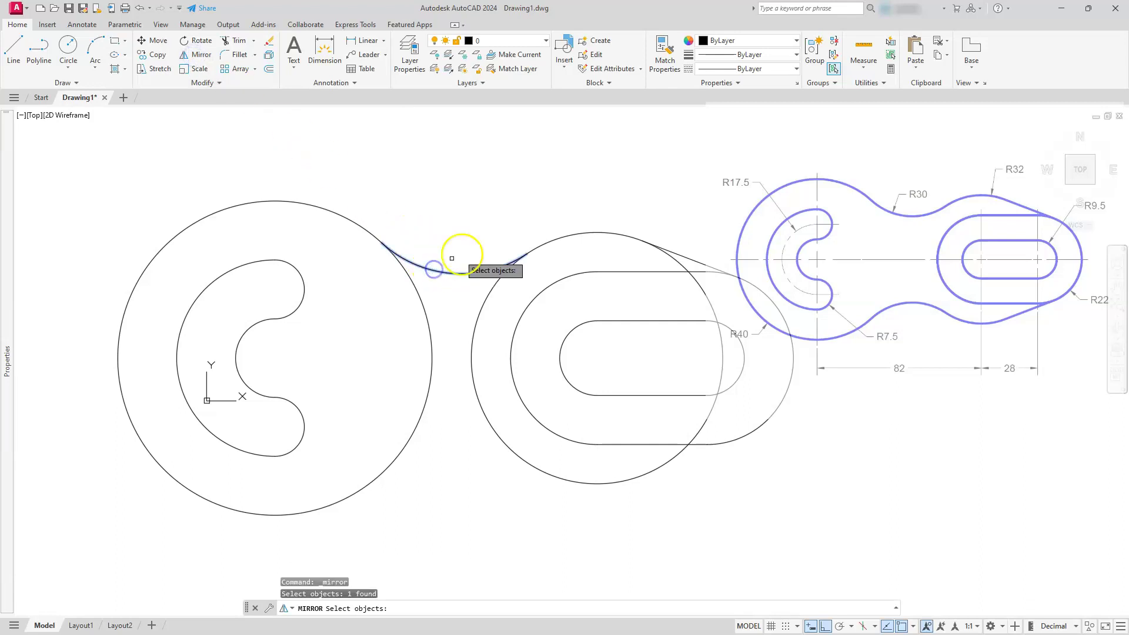
pyautogui.click(692, 260)
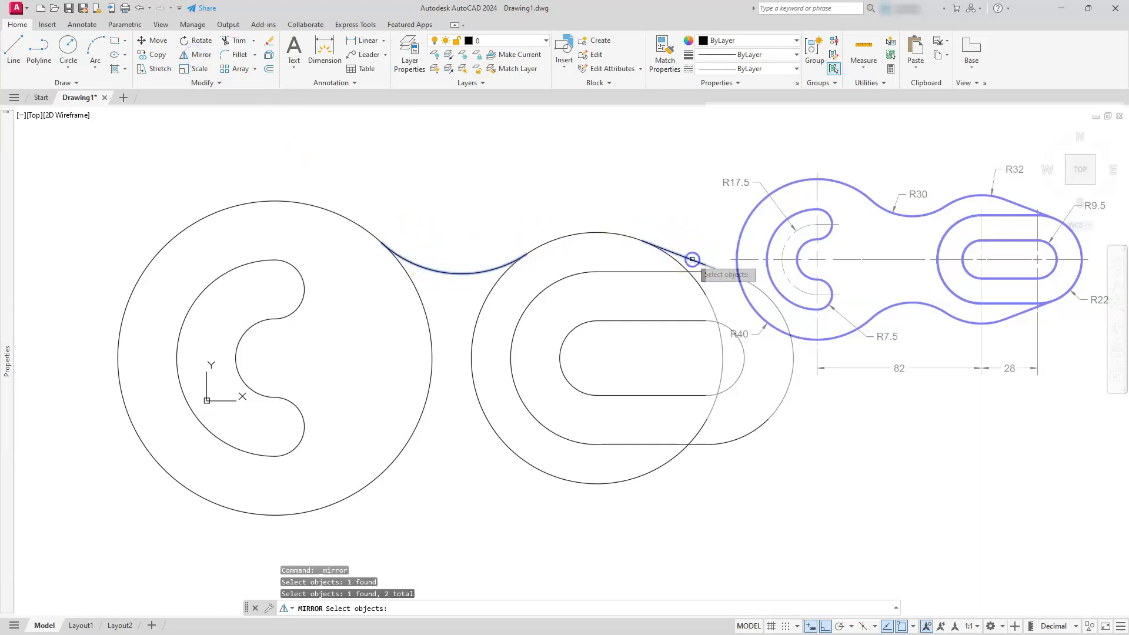
pyautogui.rightClick(692, 207)
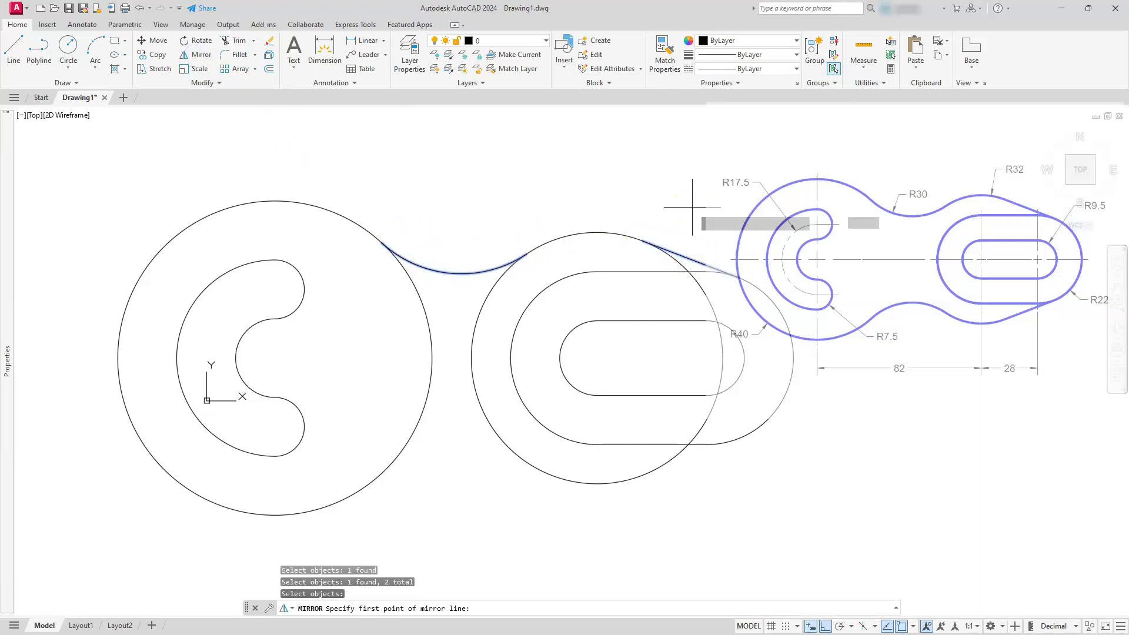
pyautogui.click(597, 358)
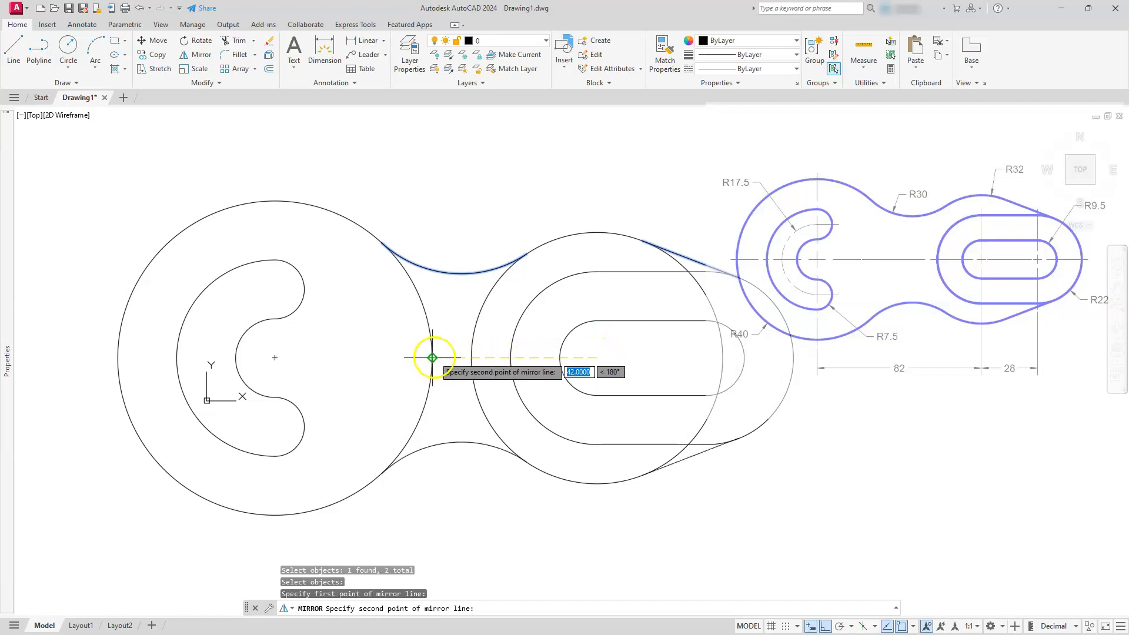
pyautogui.click(274, 358)
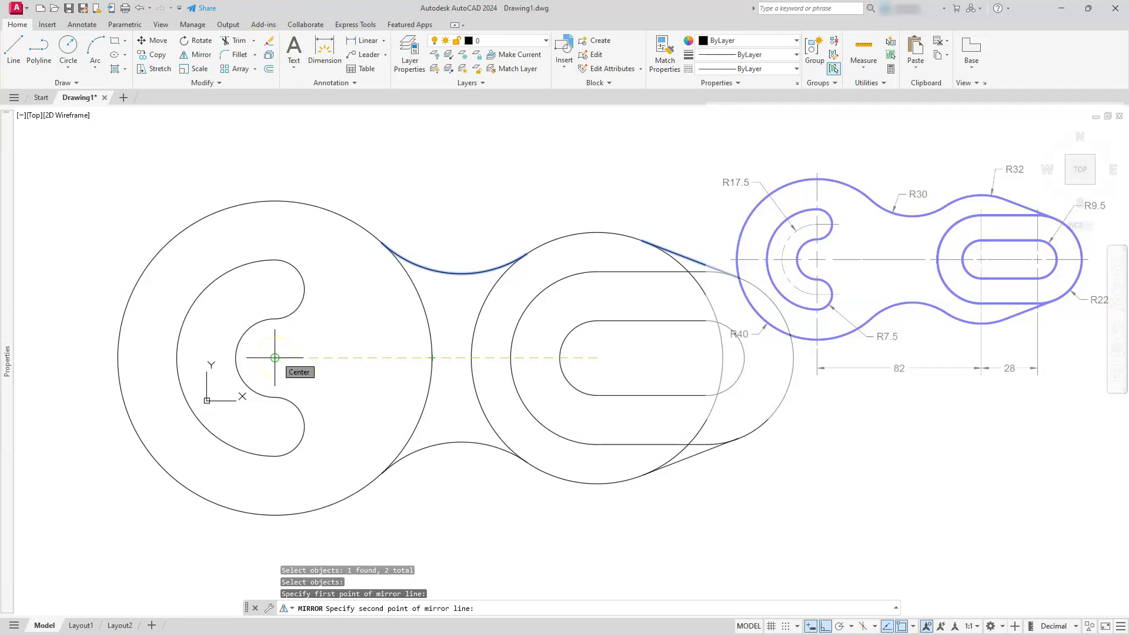
pyautogui.click(275, 357)
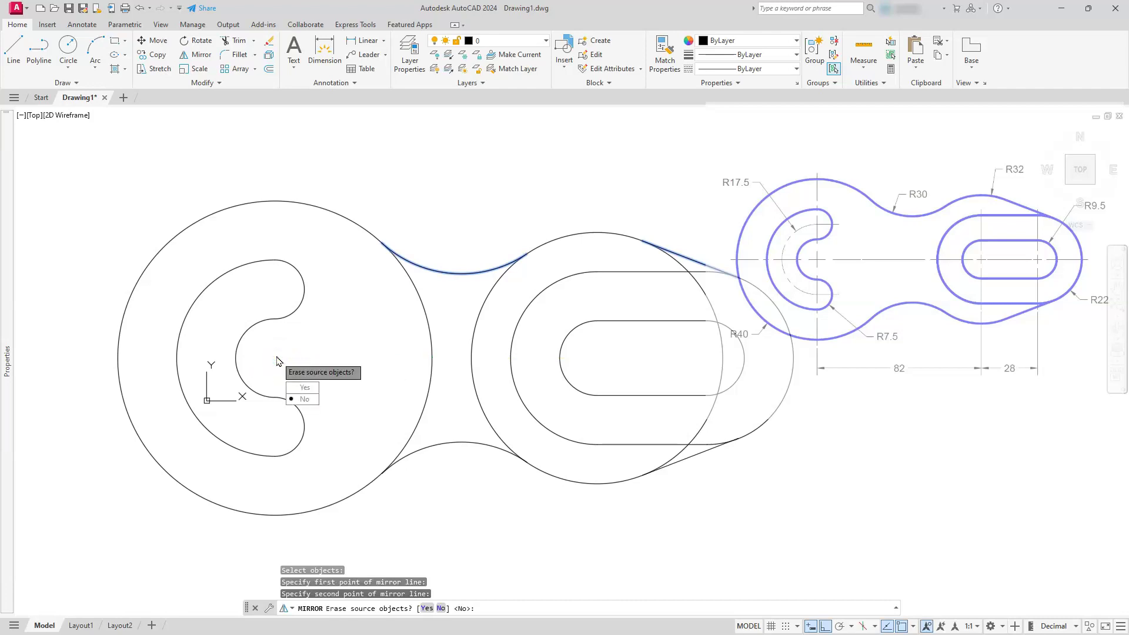
pyautogui.press('Return')
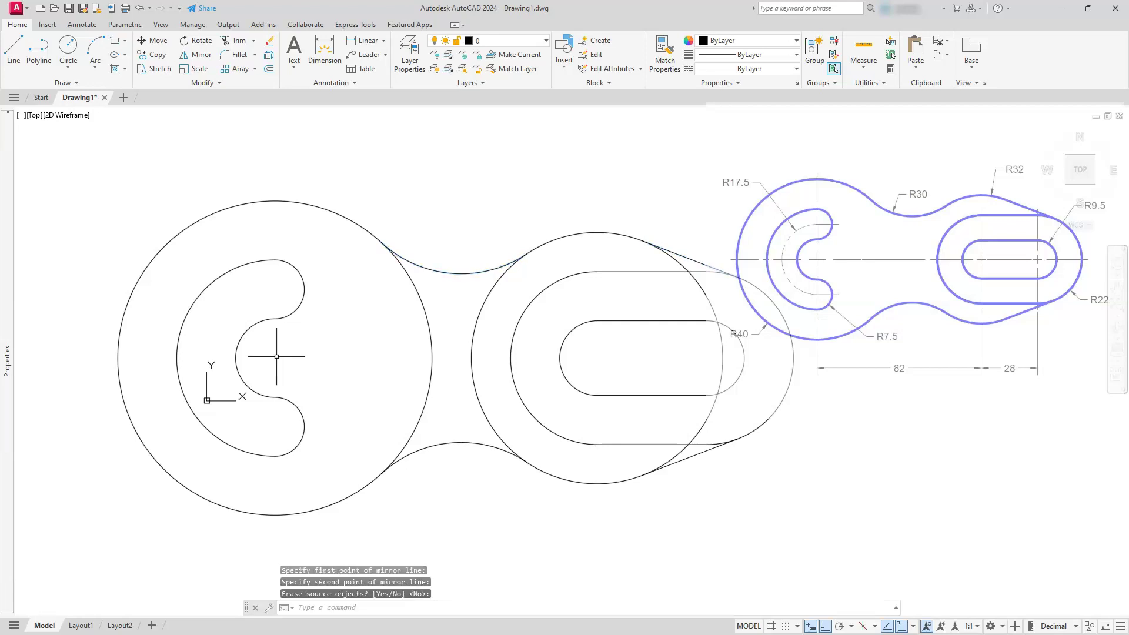
pyautogui.press('Escape')
pyautogui.press('Escape')
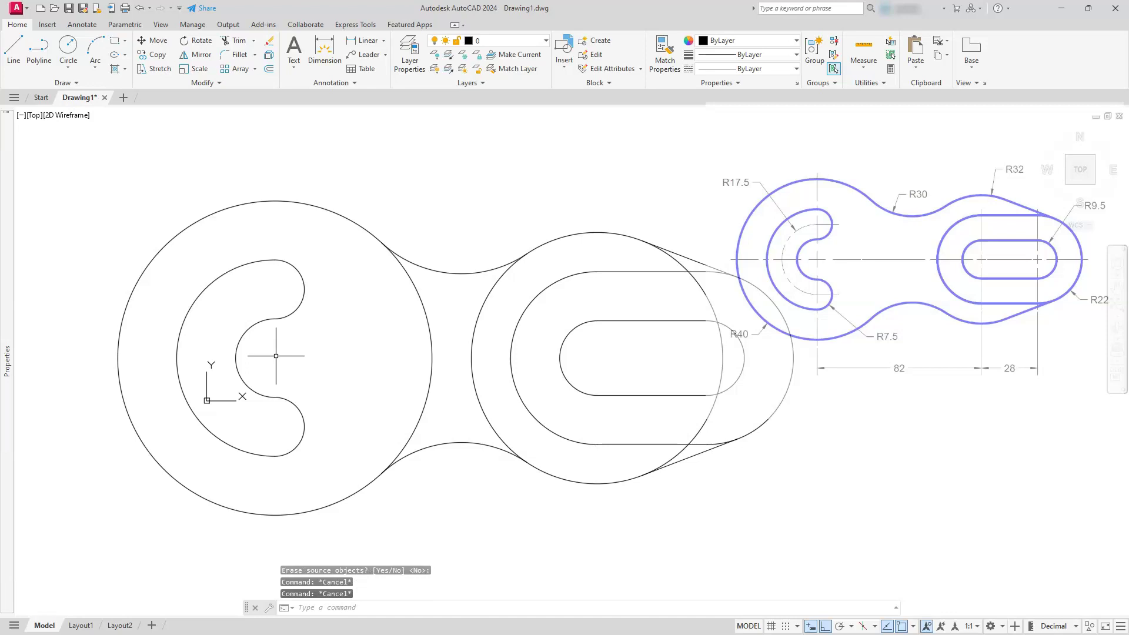
# Trim the inner arcs of the R40 and R32 circles and the outer slot's left end
pyautogui.click(238, 41)
pyautogui.click(407, 283)
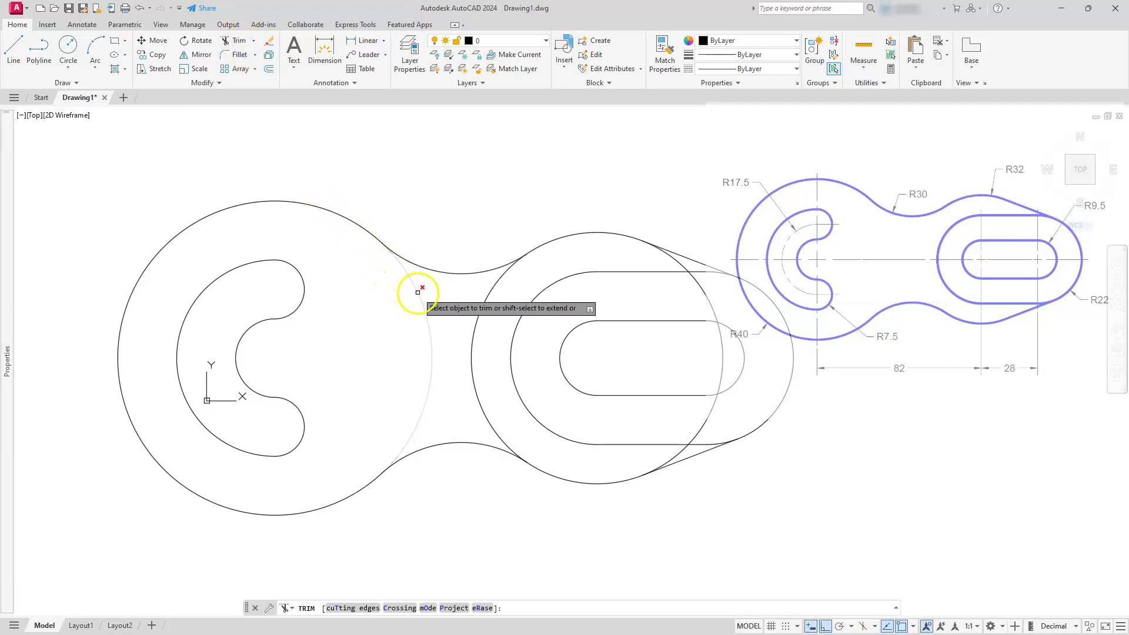
pyautogui.click(474, 329)
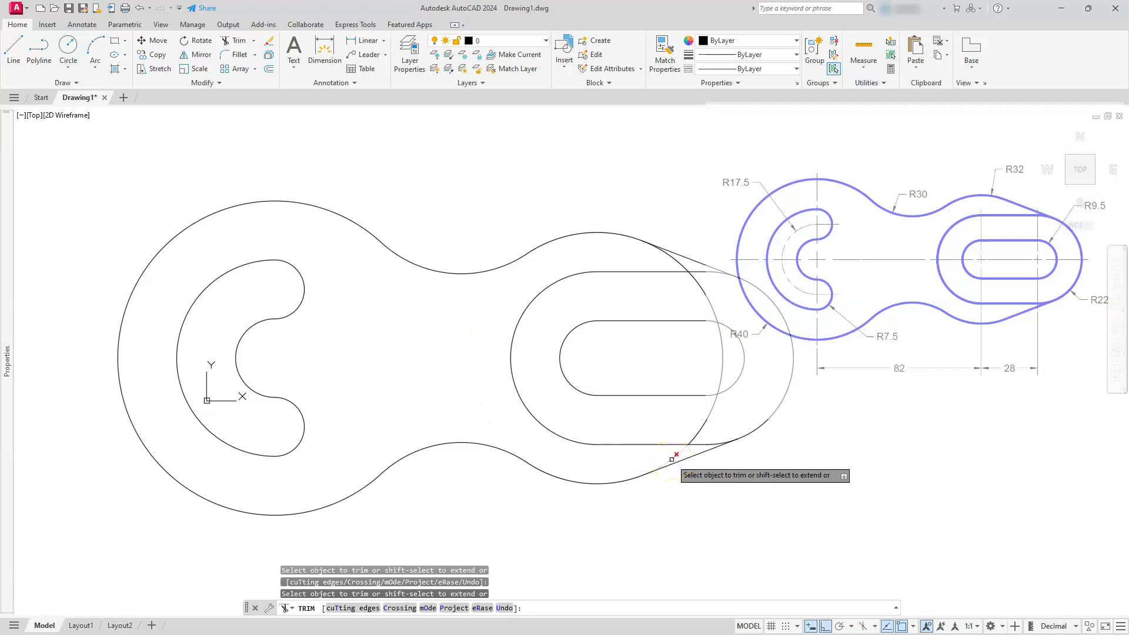
pyautogui.click(674, 455)
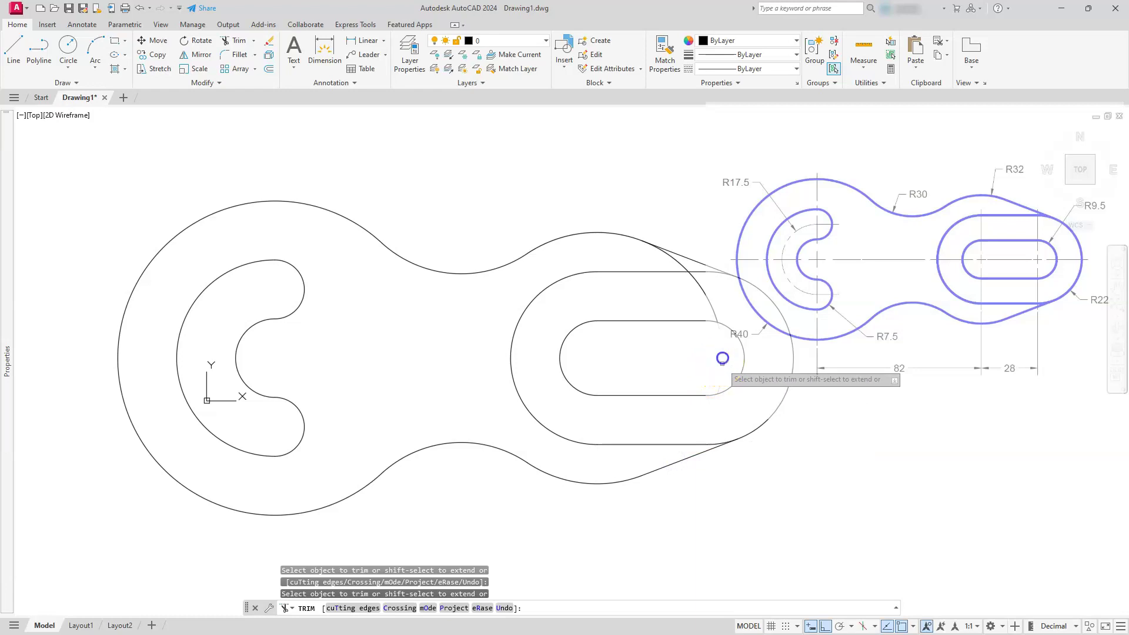
pyautogui.click(710, 305)
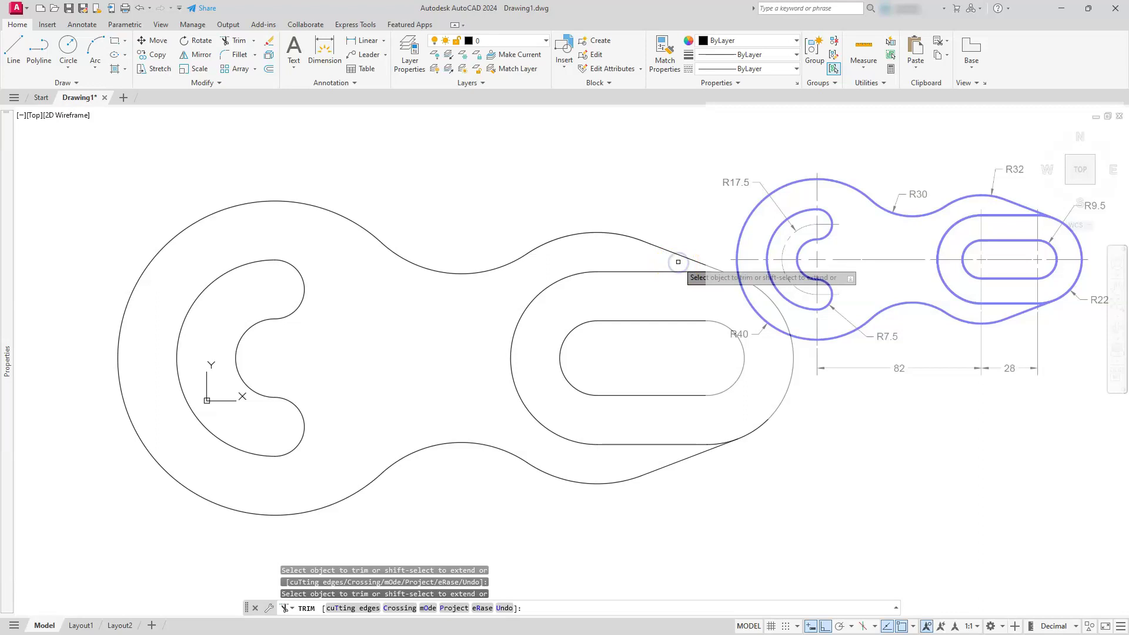
pyautogui.press('Escape')
pyautogui.press('Escape')
pyautogui.press('Escape')
# Zoom and pan to centre the whole trimmed link outline in the view
pyautogui.scroll(-2, 464, 301)
pyautogui.moveTo(412, 321); pyautogui.dragTo(501, 315, button='middle')
pyautogui.scroll(2, 504, 318)
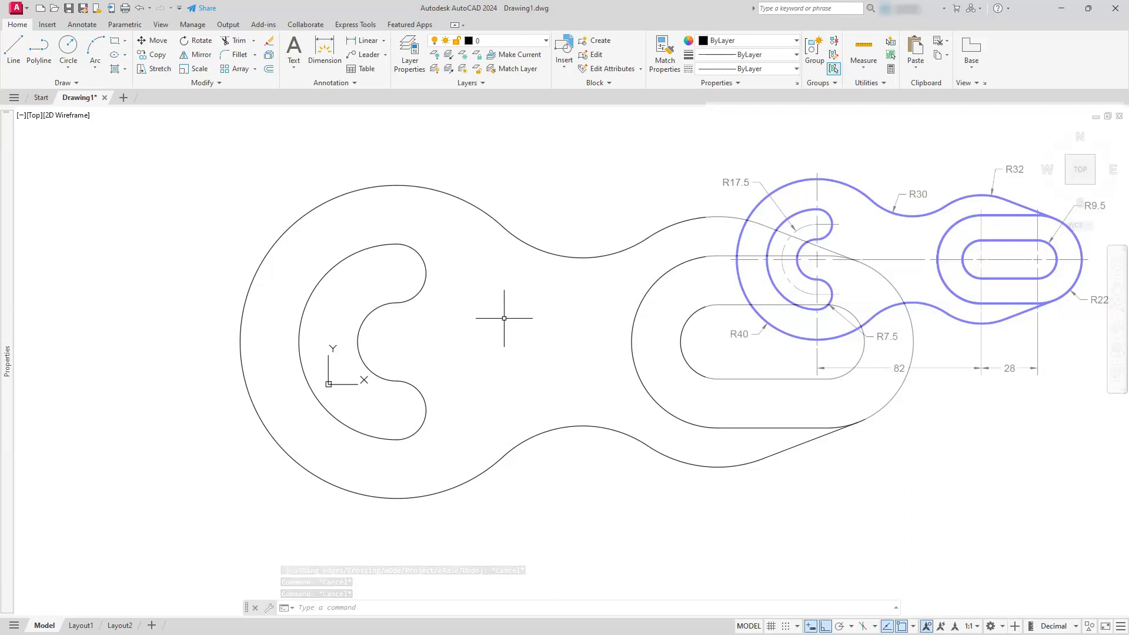
pyautogui.click(509, 316)
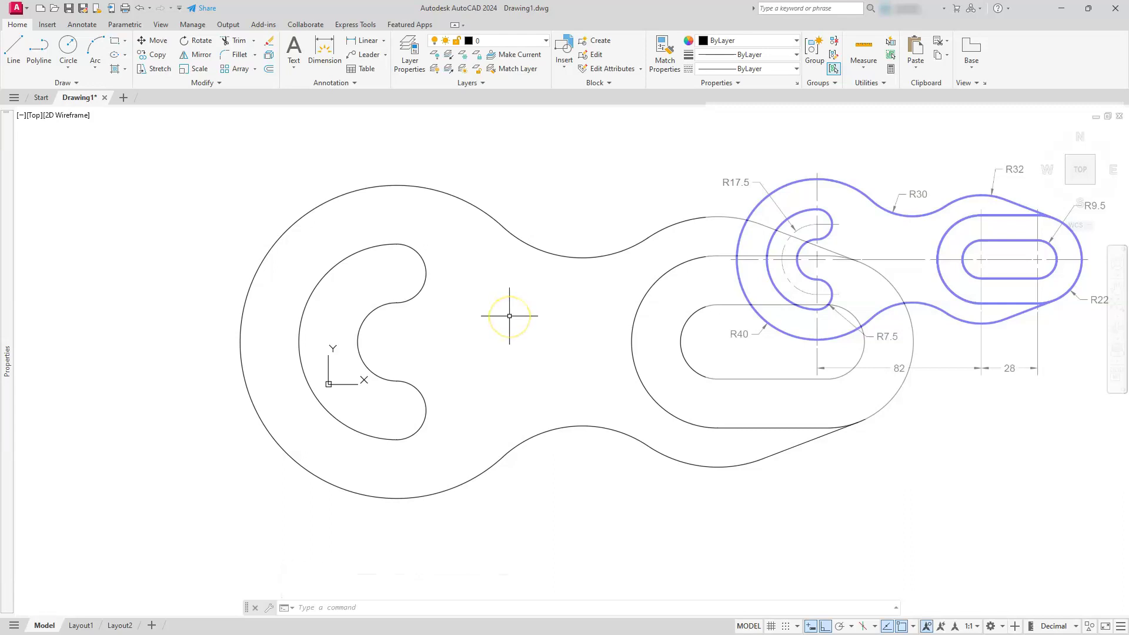